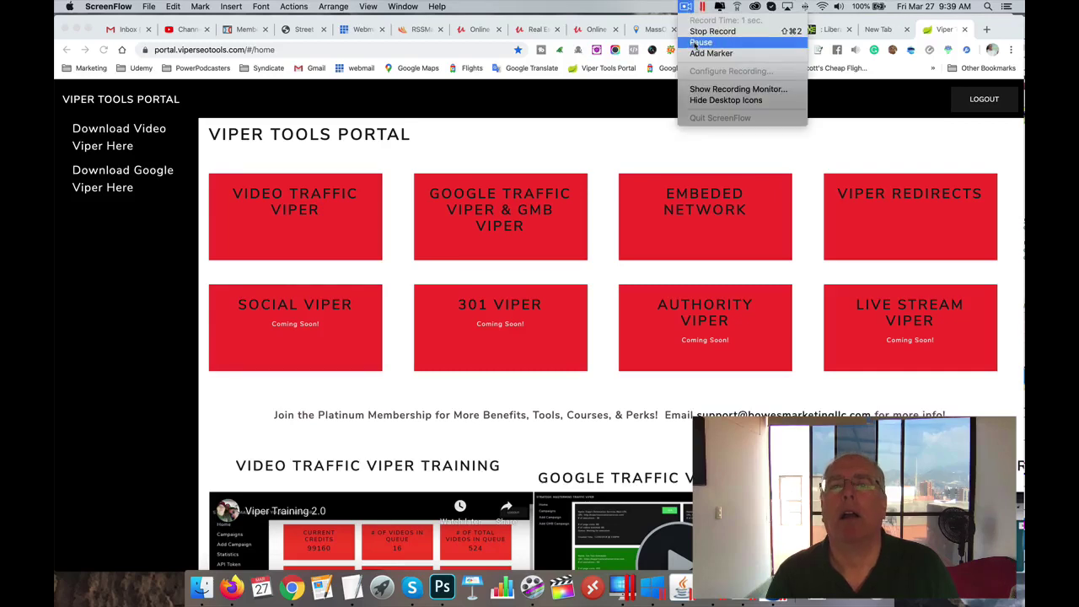
left_click(698, 42)
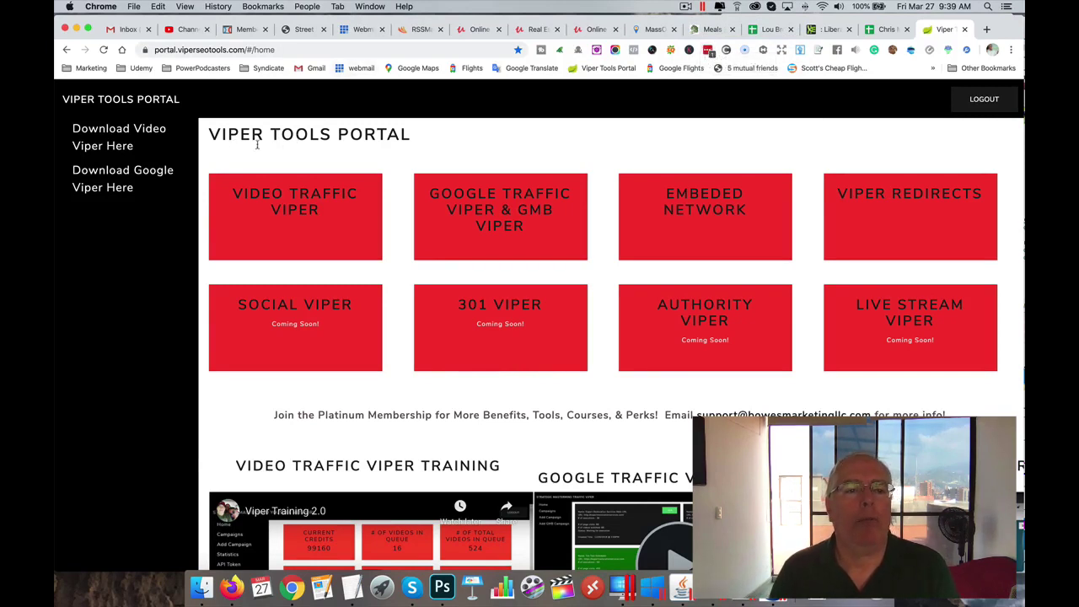
- Open the Embeded Network tool from the portal and sign in with the saved e-mail and password
left_click(714, 204)
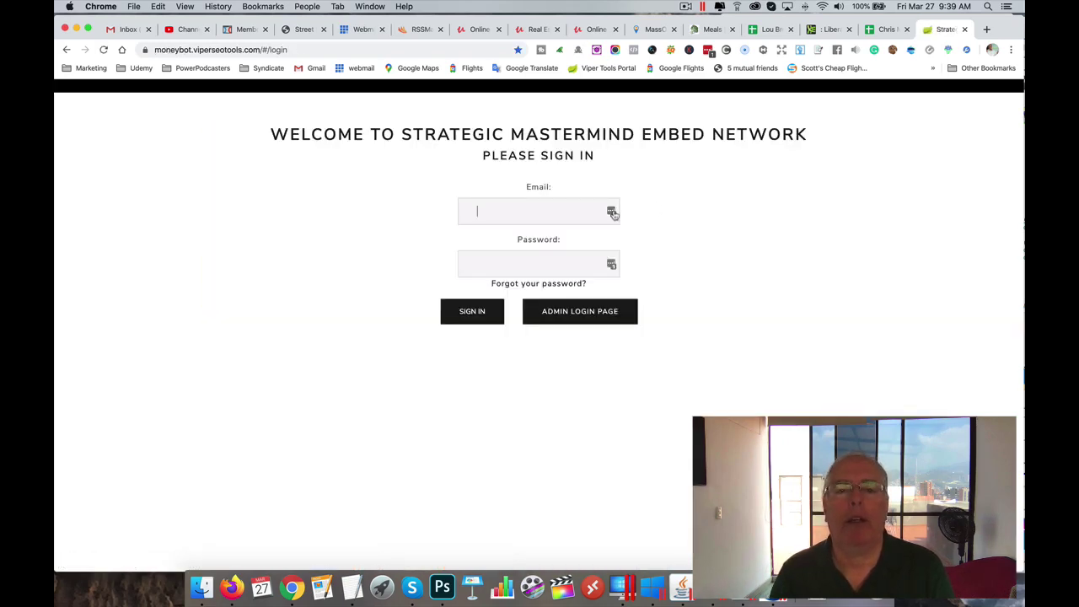
left_click(611, 211)
left_click(522, 301)
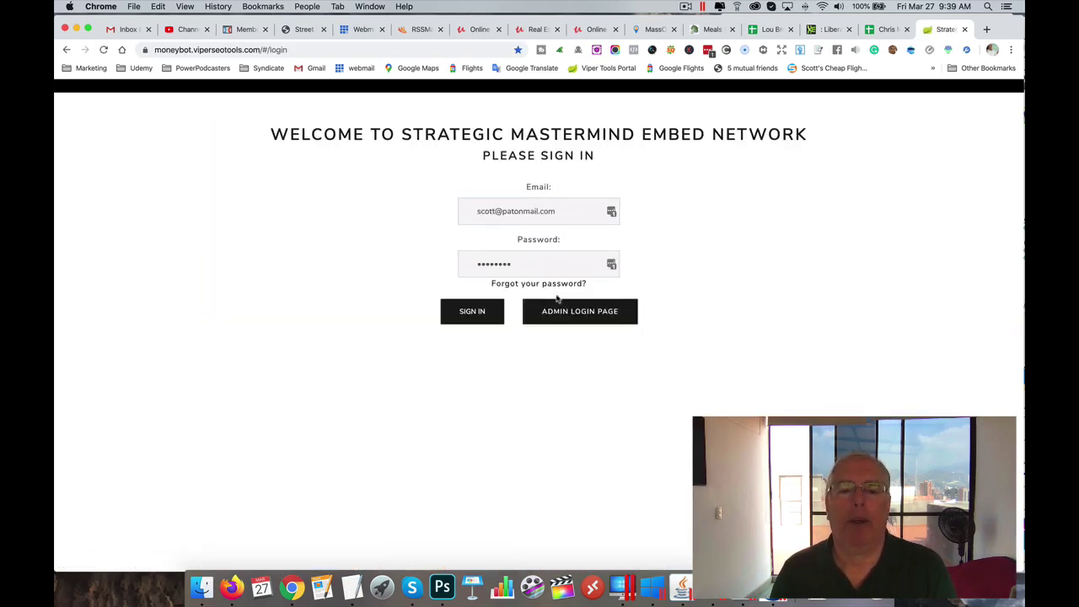
left_click(469, 314)
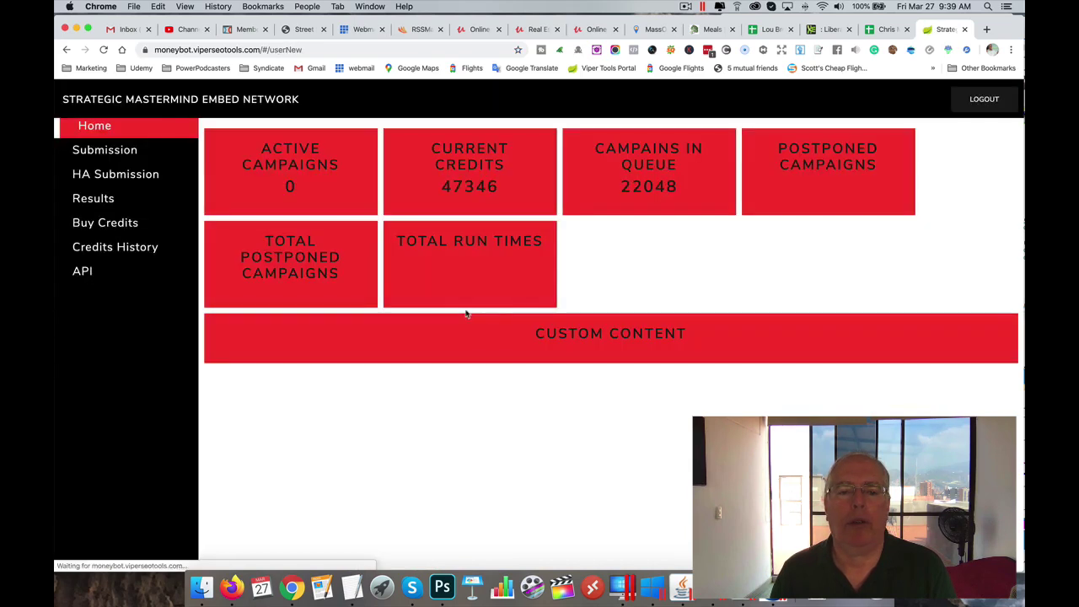
- Open the submission form and fill its Project Name with the spreadsheet title "364 - The Power of Now and Taking the Right Action"
left_click(98, 151)
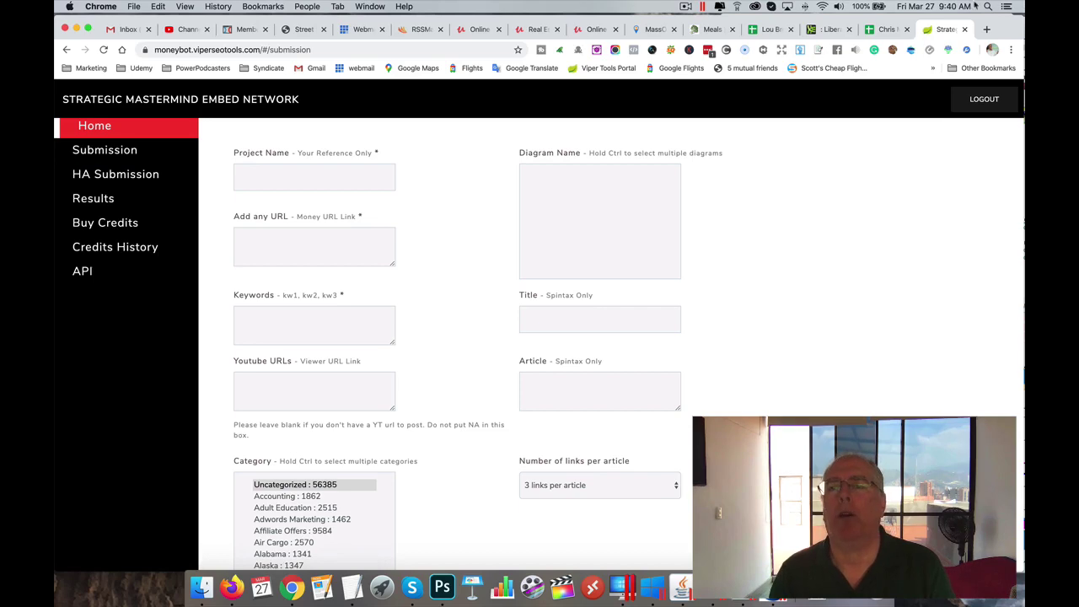
left_click(883, 29)
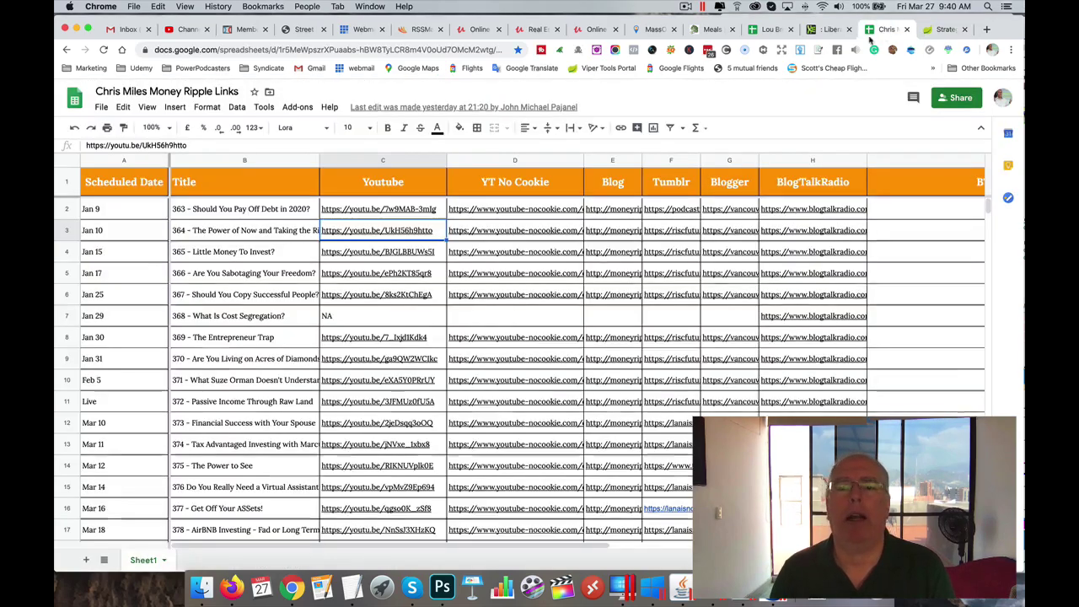
left_click(216, 235)
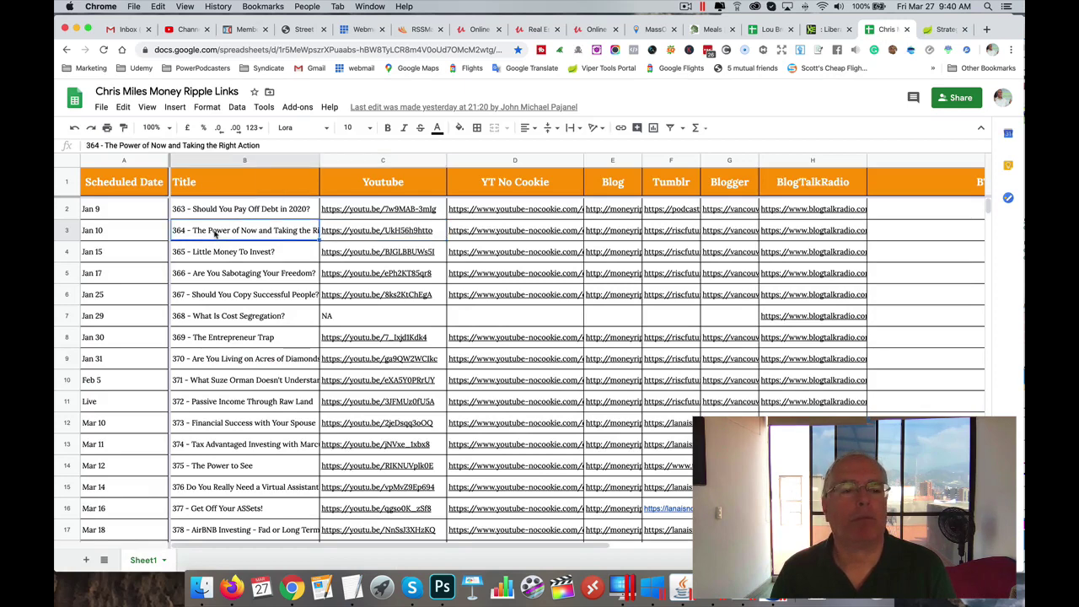
key("super+c")
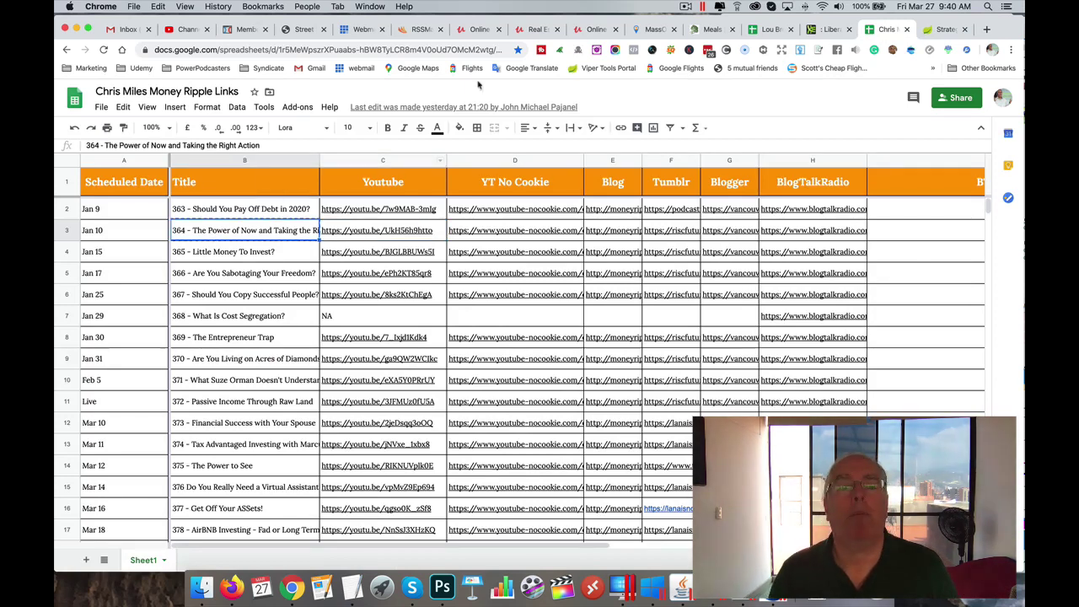
left_click(936, 32)
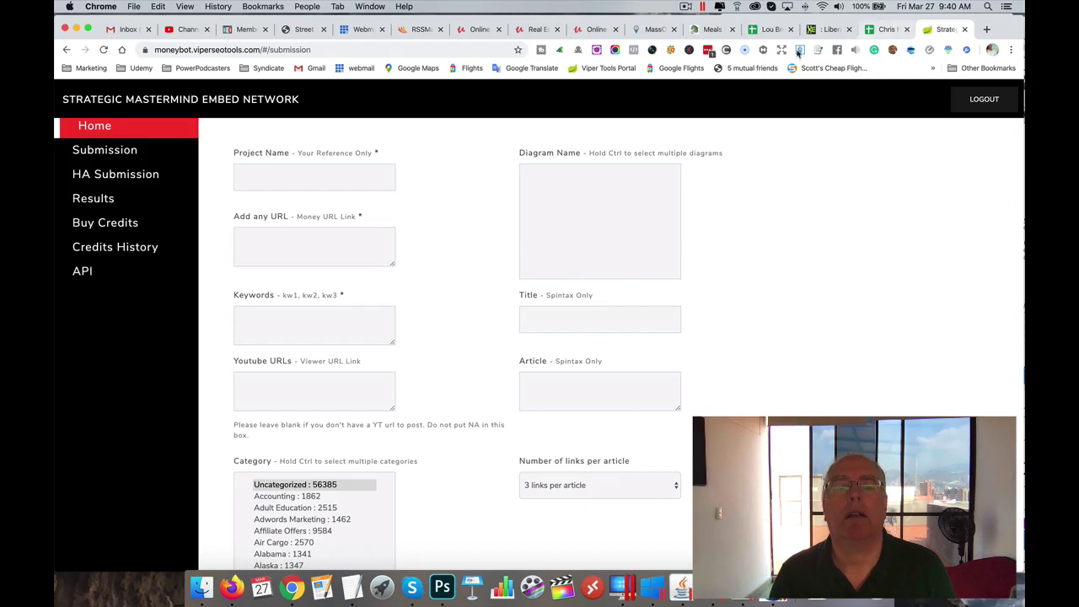
left_click(277, 178)
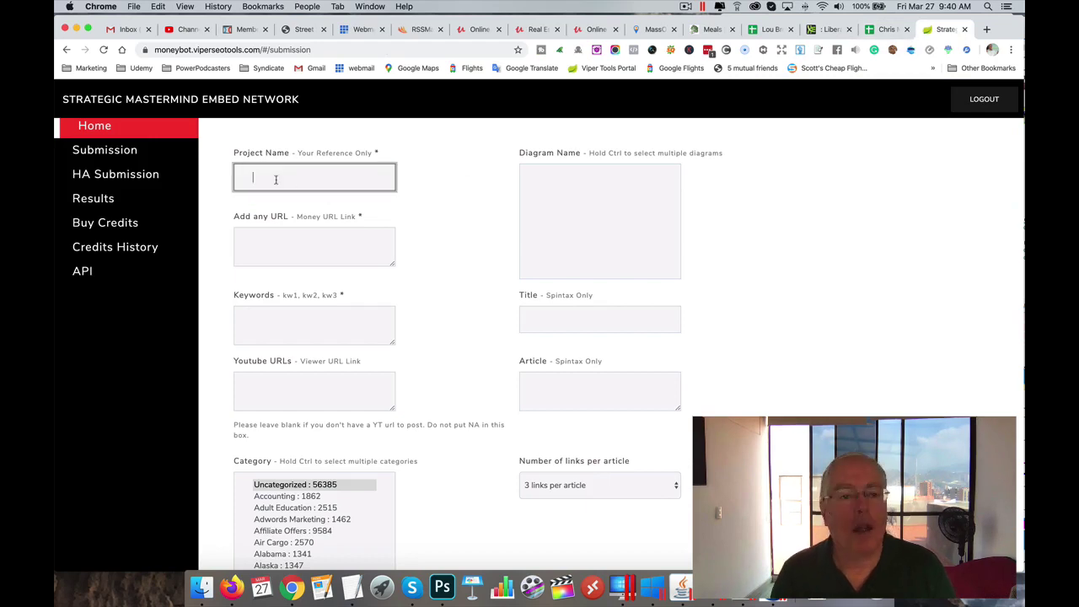
key("super+v")
- Prefix the project name with "CM" so that it starts "CM 364"
left_click_drag(264, 177, 233, 178)
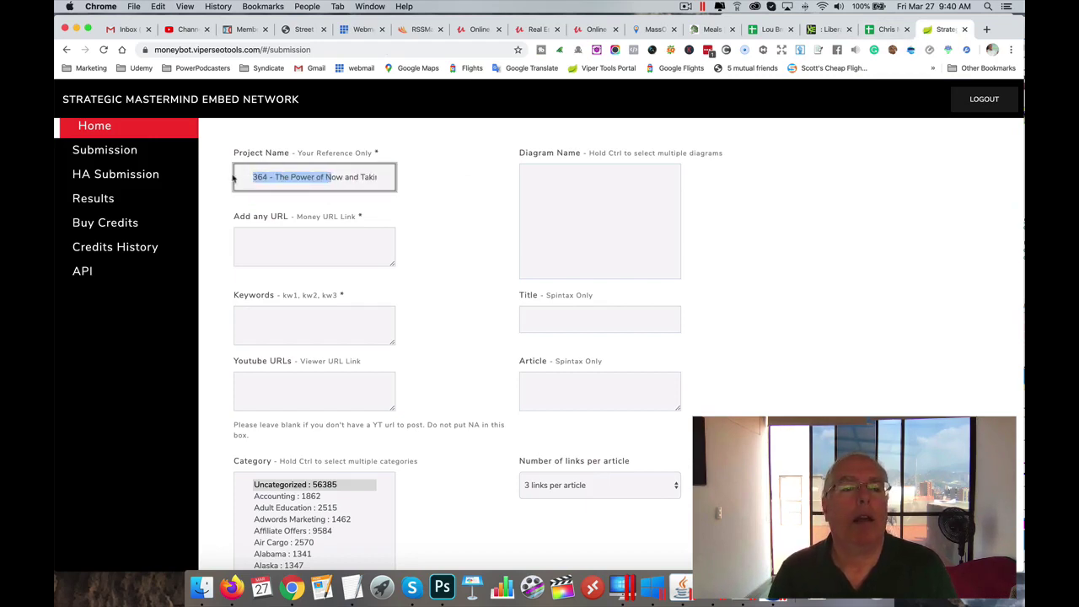
left_click(253, 177)
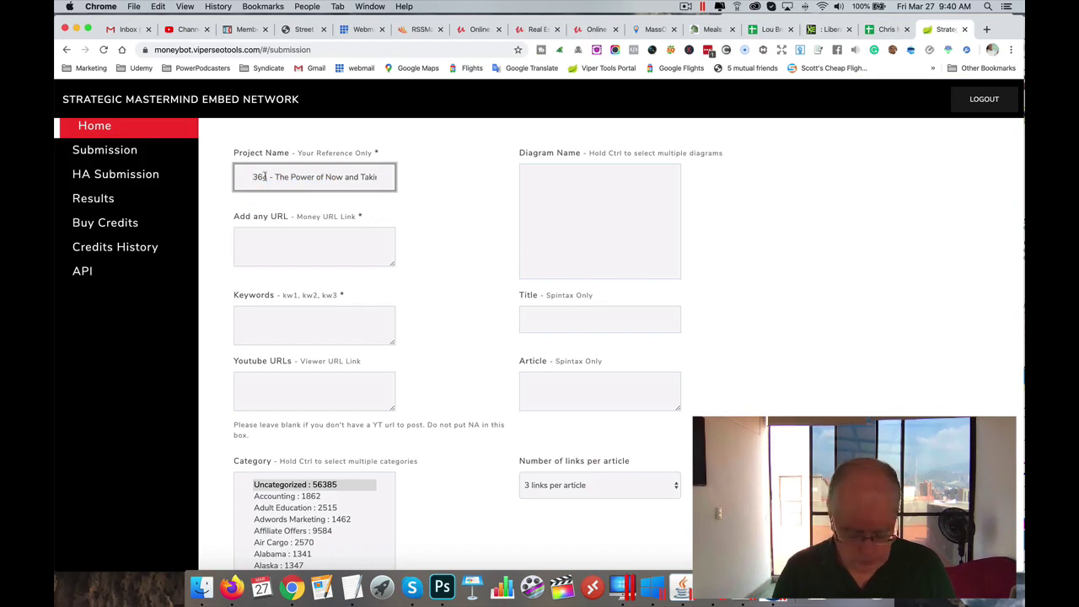
type("C")
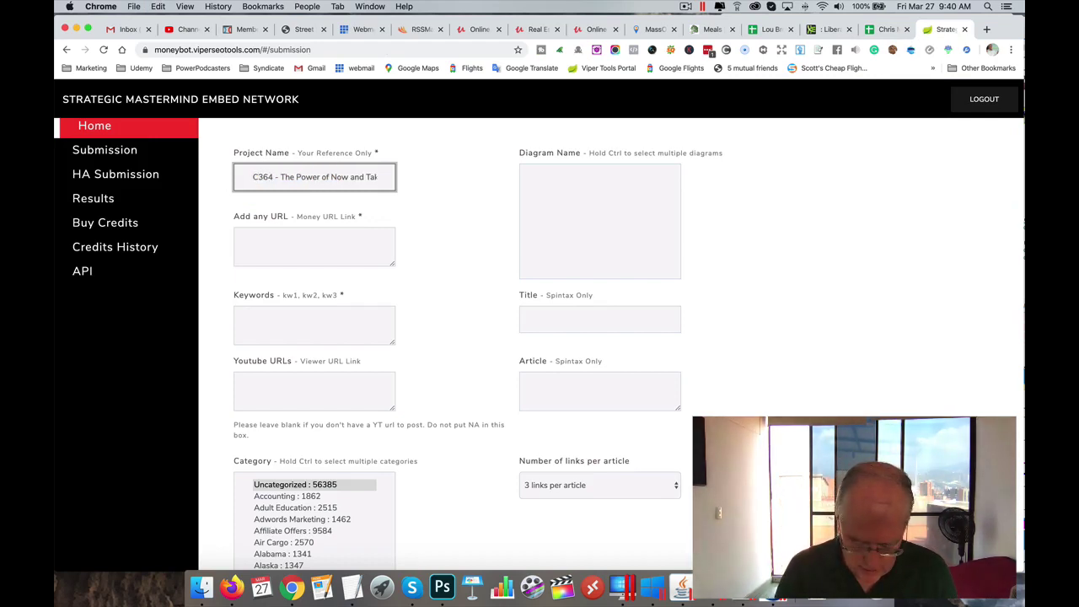
type("M")
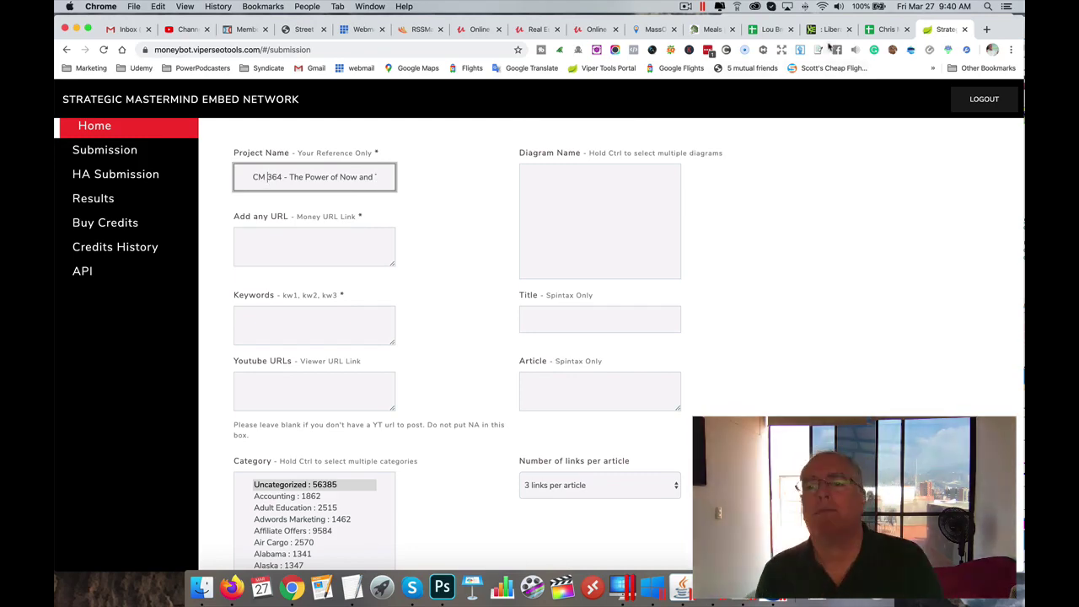
- Copy episode 364's Youtube, YT No Cookie, Tumblr, Blogger and BlogTalkRadio links from the spreadsheet, leaving out the Blog link
left_click(878, 30)
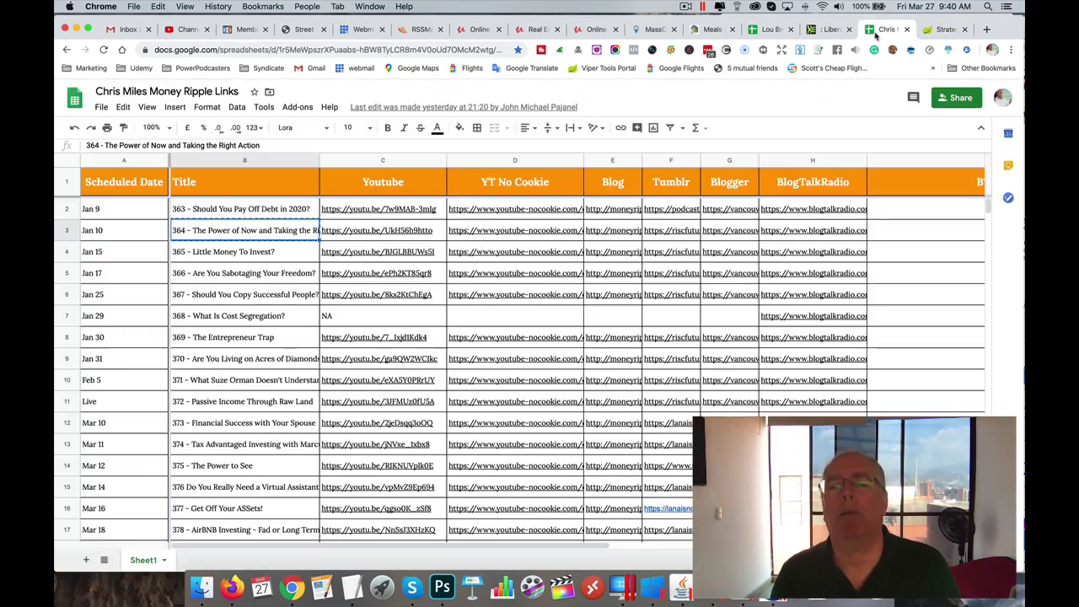
left_click(371, 238)
key("ctrl+c")
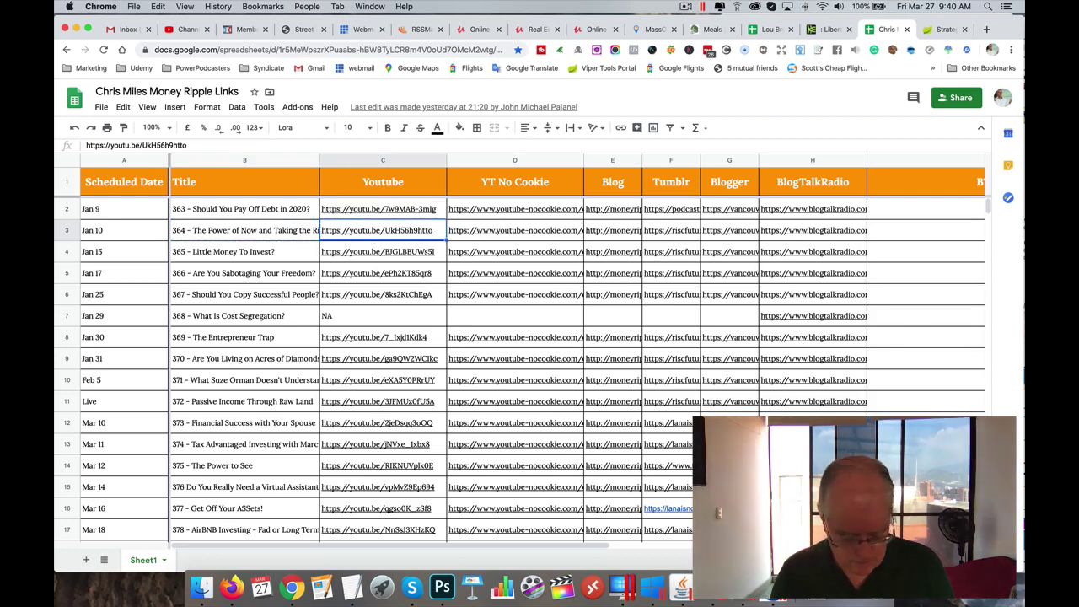
left_click(508, 238, "super")
left_click(689, 237, "super")
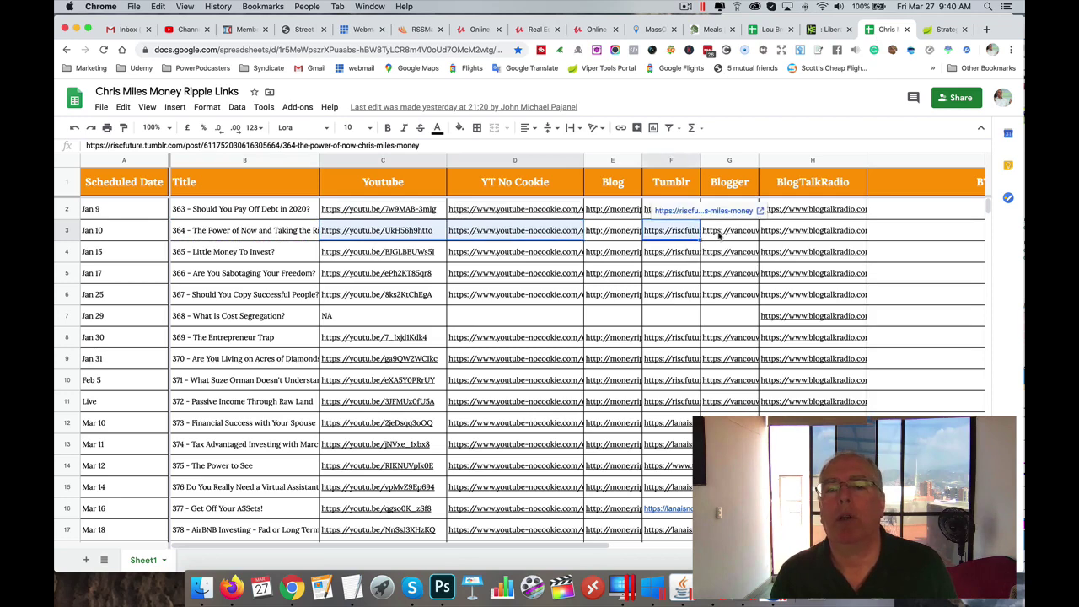
left_click(724, 236, "super")
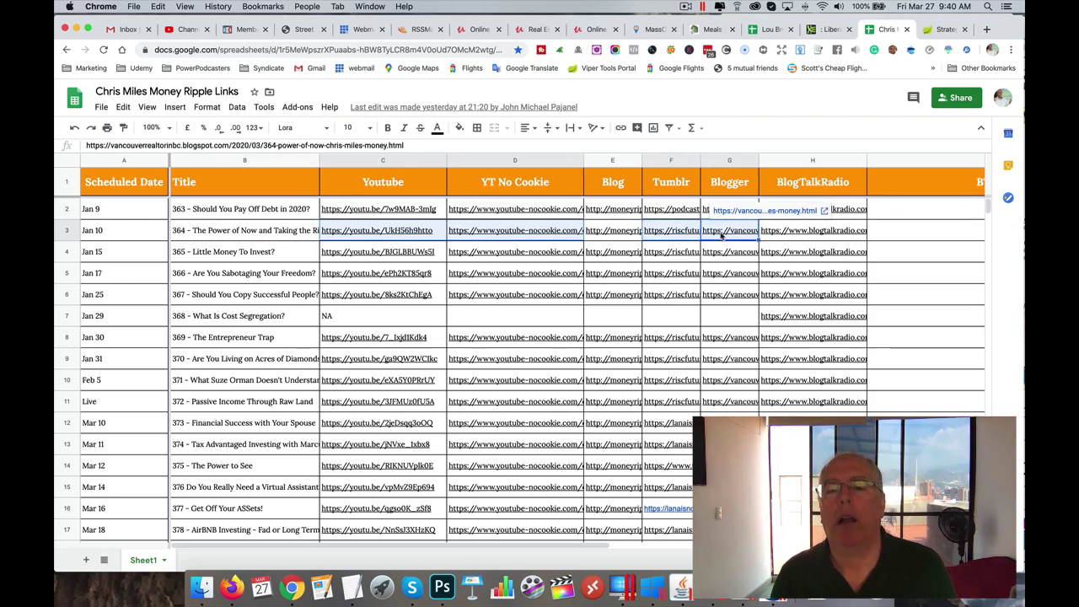
left_click(798, 233, "super")
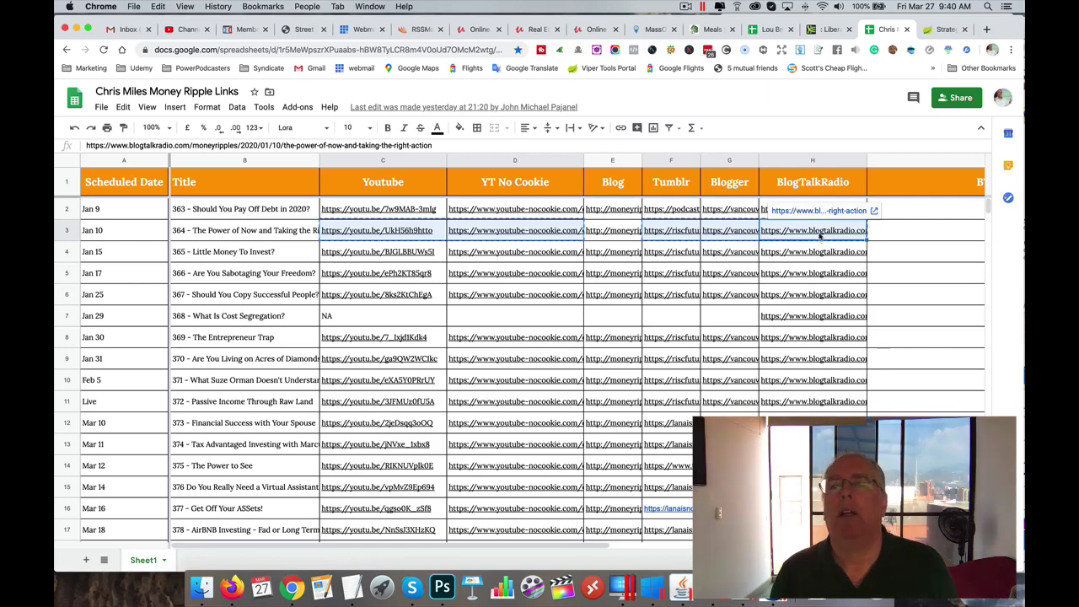
- Paste the copied episode links into the submission form's Add any URL field and enlarge the field to show them all
left_click(943, 30)
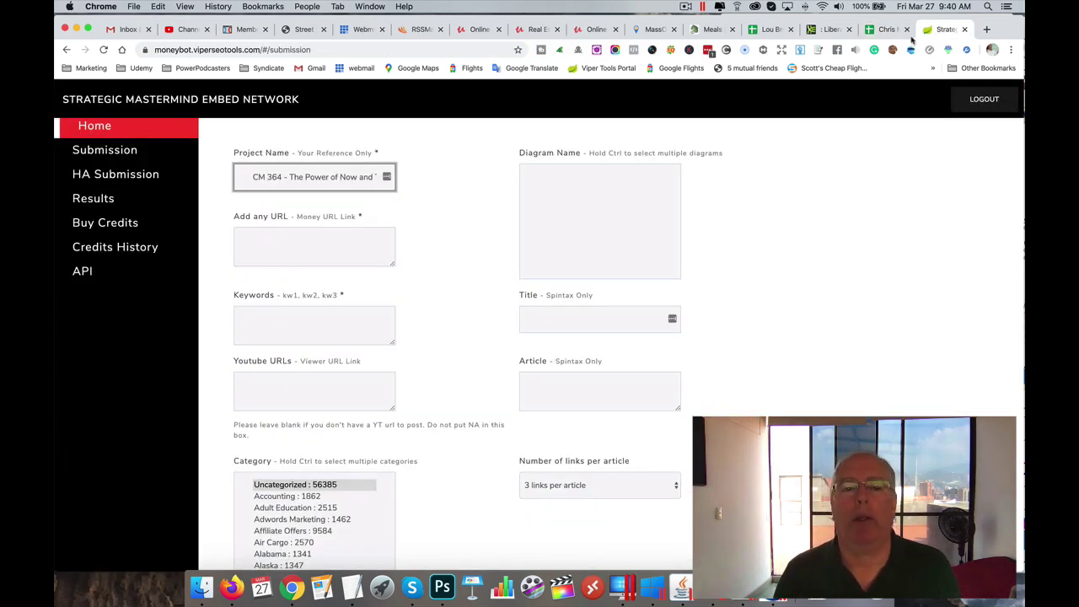
left_click(254, 238)
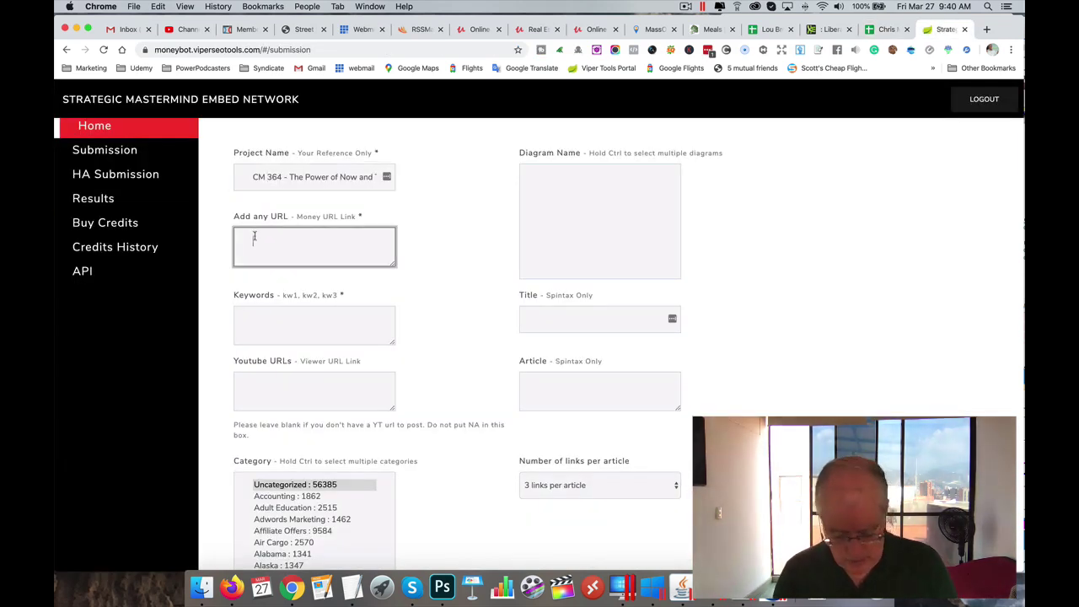
key("super+v")
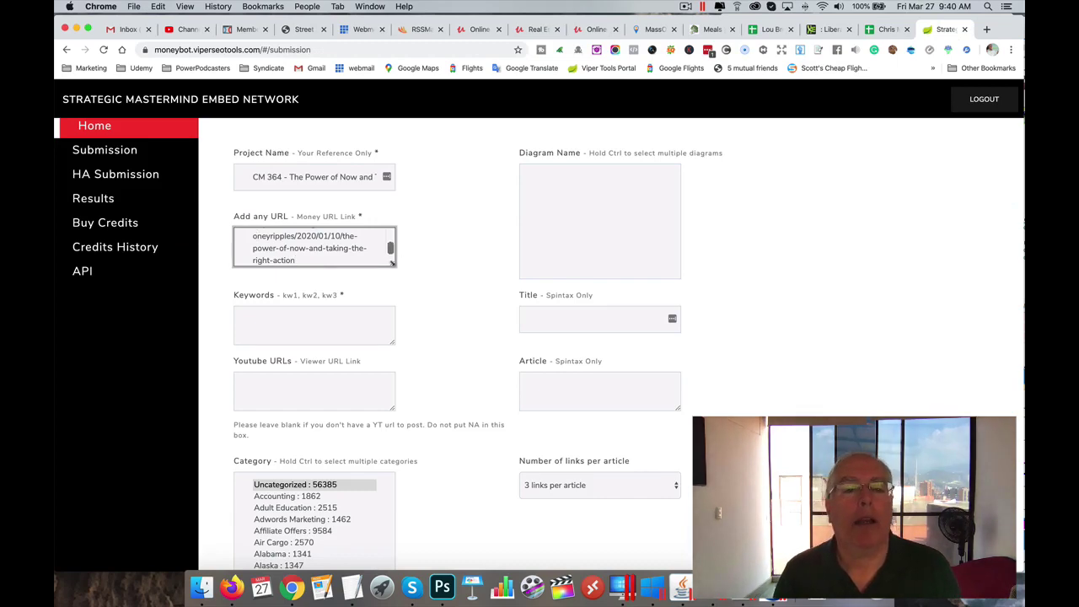
left_click_drag(391, 263, 456, 439)
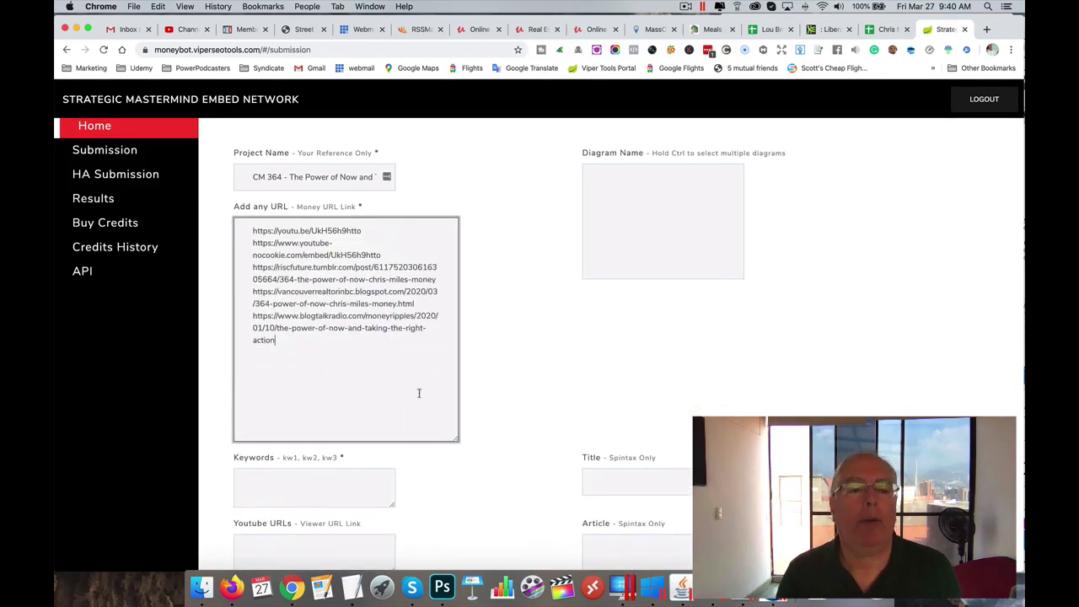
- Clean up the line breaks after the YouTube and youtube-nocookie links in the URL list
left_click(377, 230)
key("Delete")
key("Return")
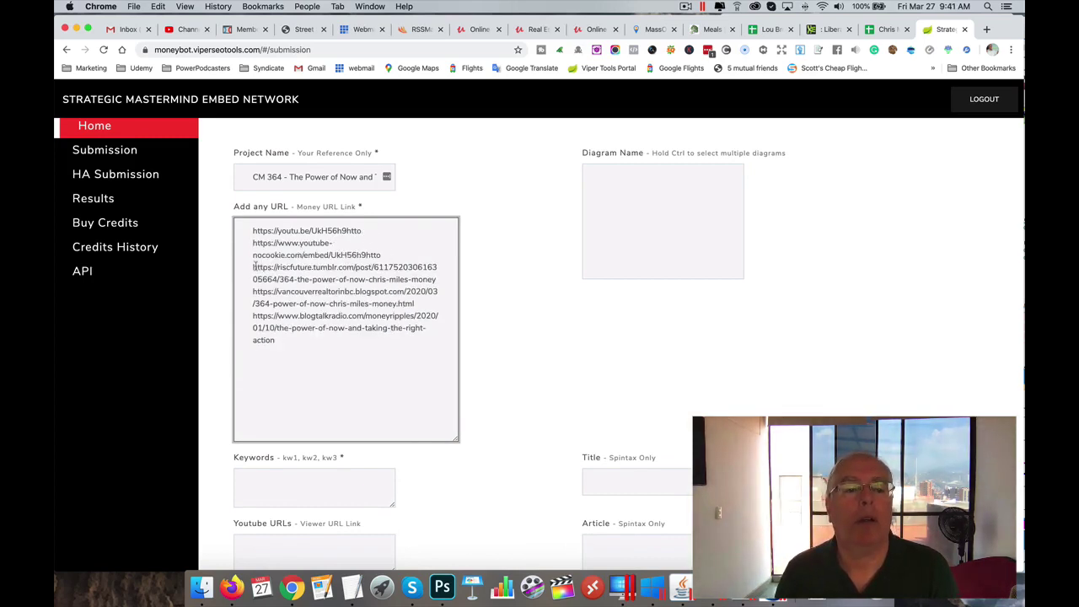
left_click(381, 254)
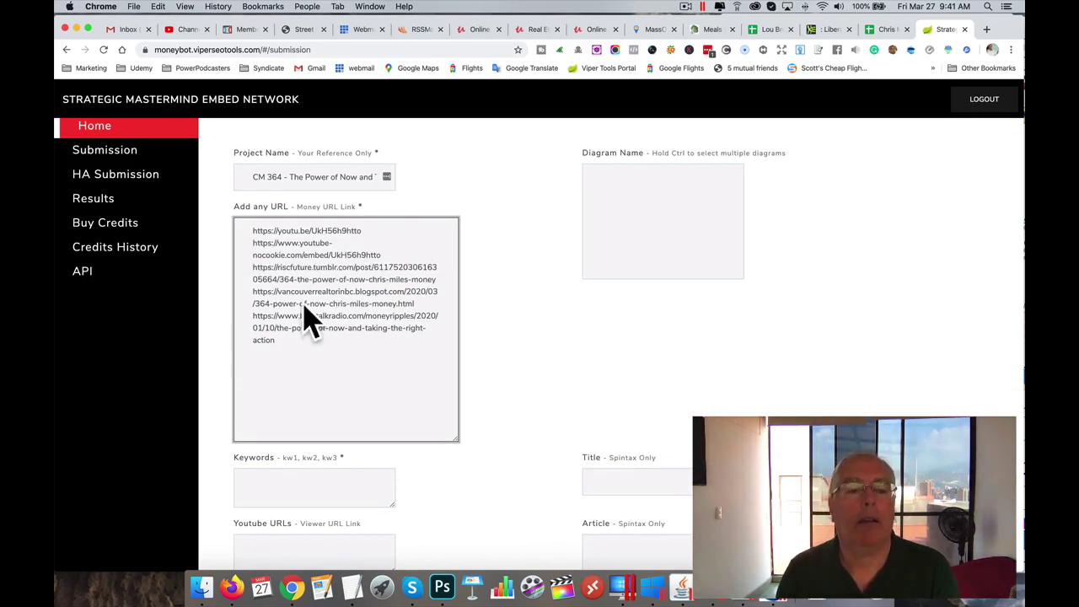
- Widen the URL field and replace the trailing spacing after the Tumblr and Blogspot links with clean line breaks
left_click_drag(465, 441, 523, 420)
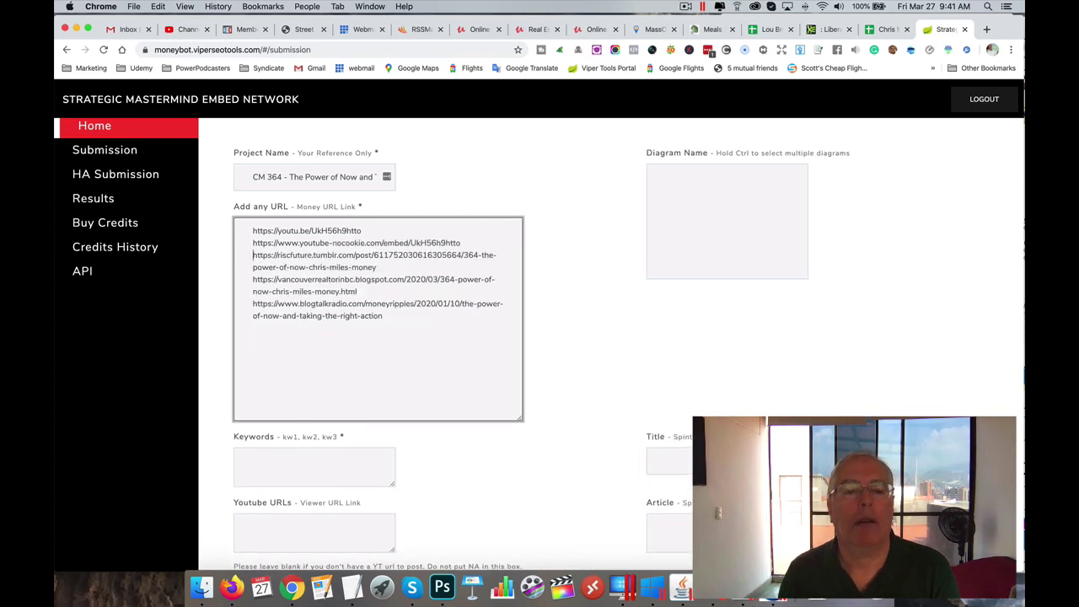
left_click_drag(382, 266, 373, 268)
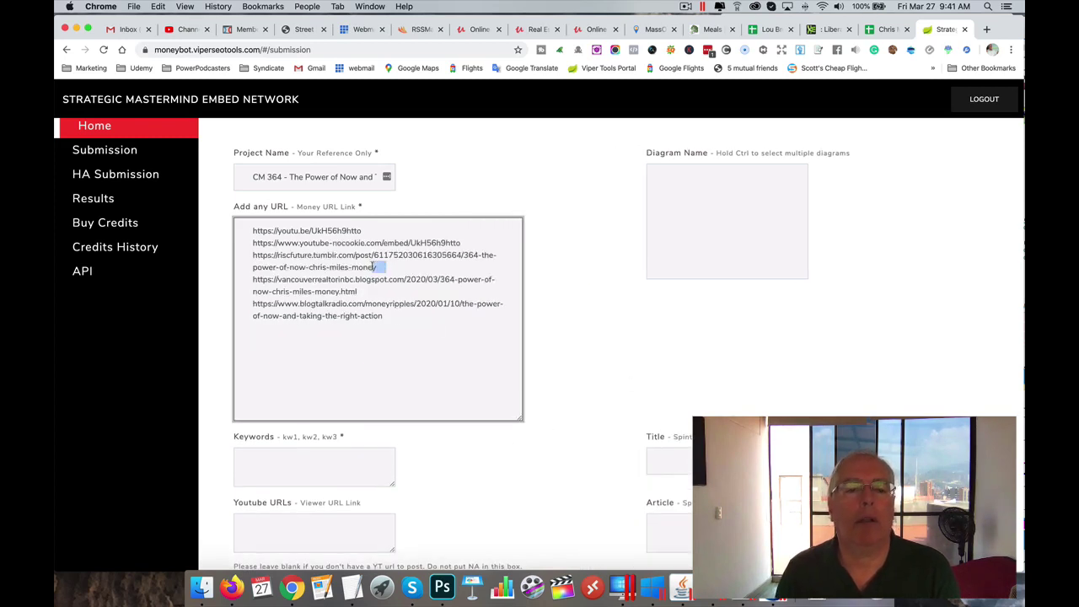
key("BackSpace")
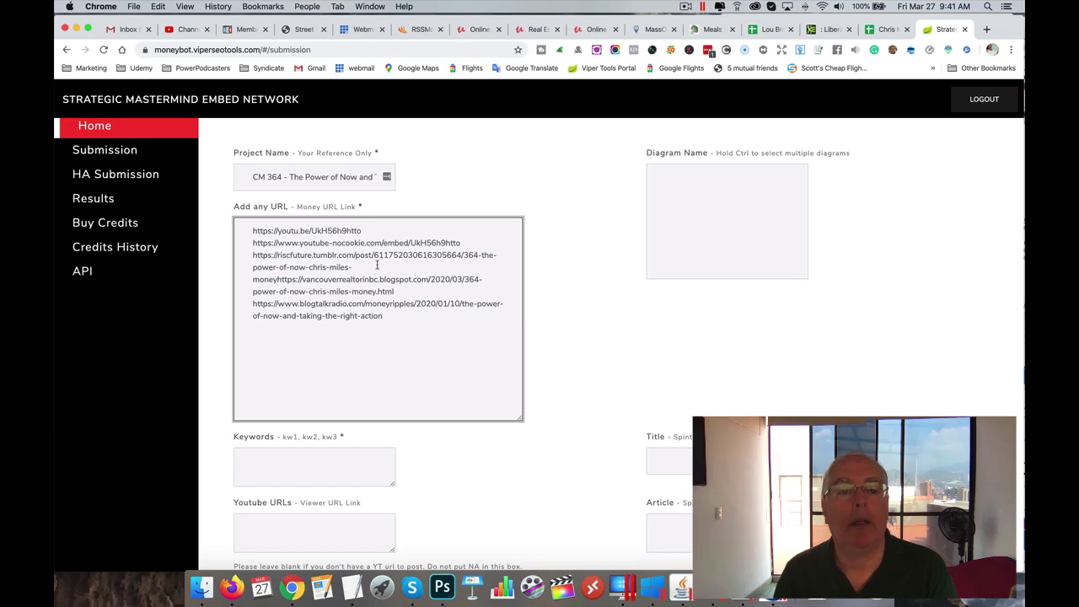
key("Return")
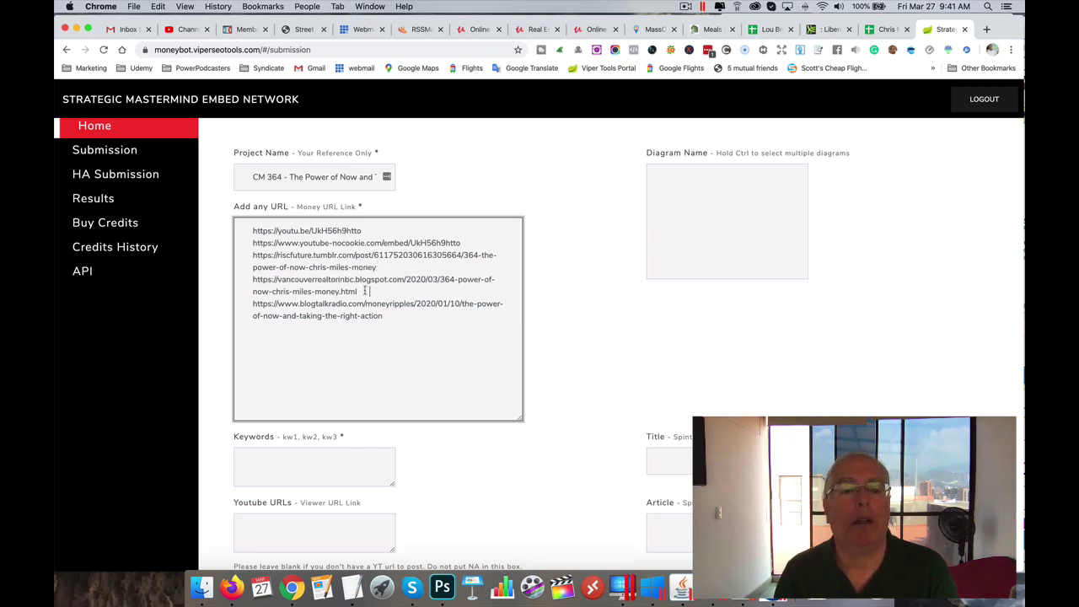
left_click_drag(365, 291, 360, 291)
key("BackSpace")
key("Return")
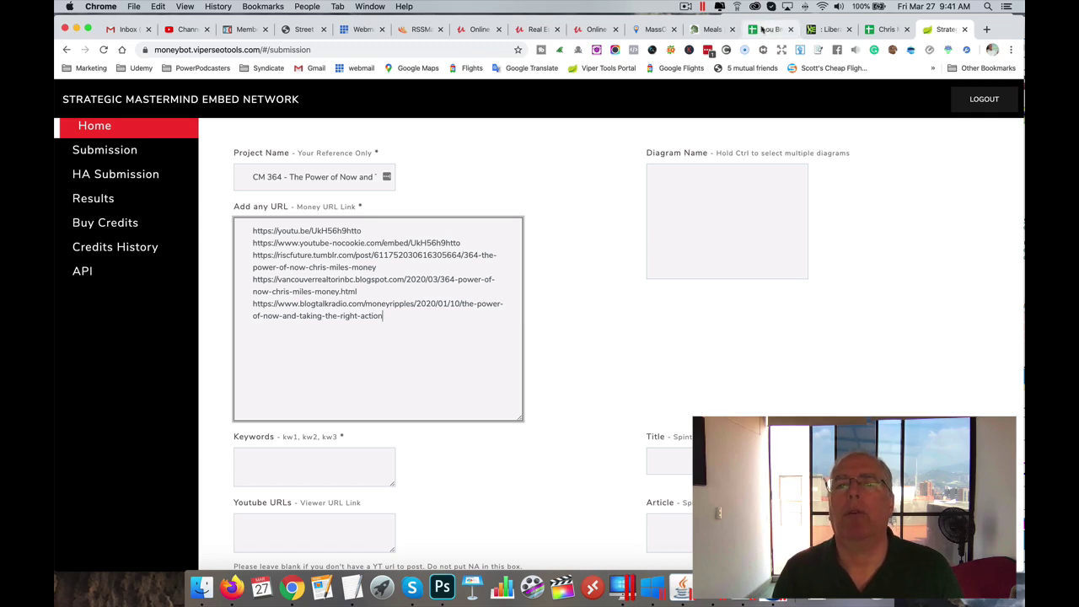
left_click(691, 7)
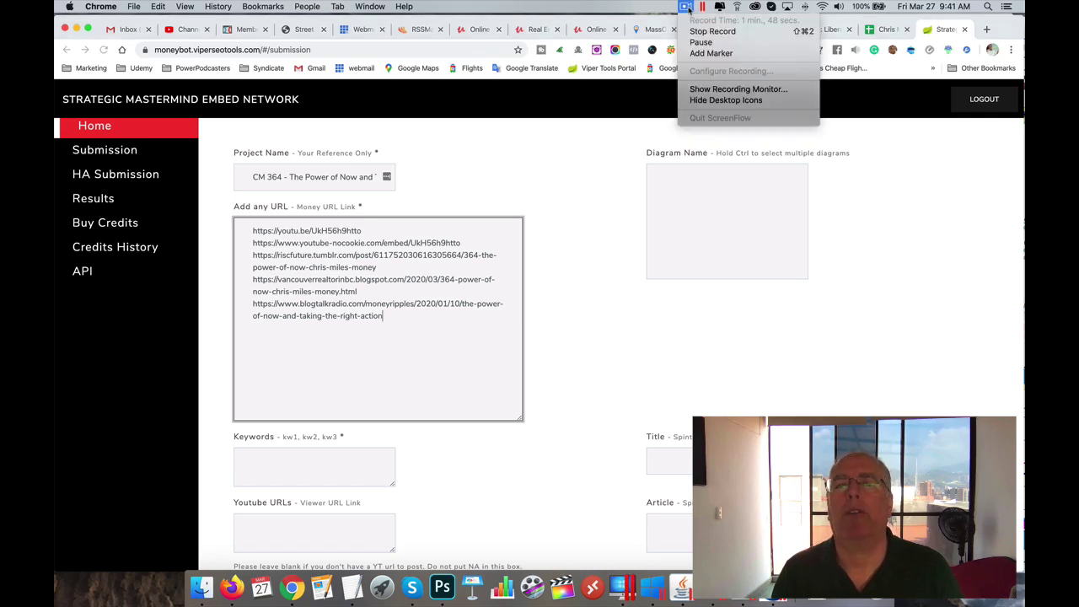
left_click(700, 43)
- Switch to the client's YouTube notes document in TextEdit, relabel the Tags line as "Tags/Keywords:" and save the document
left_click(131, 588)
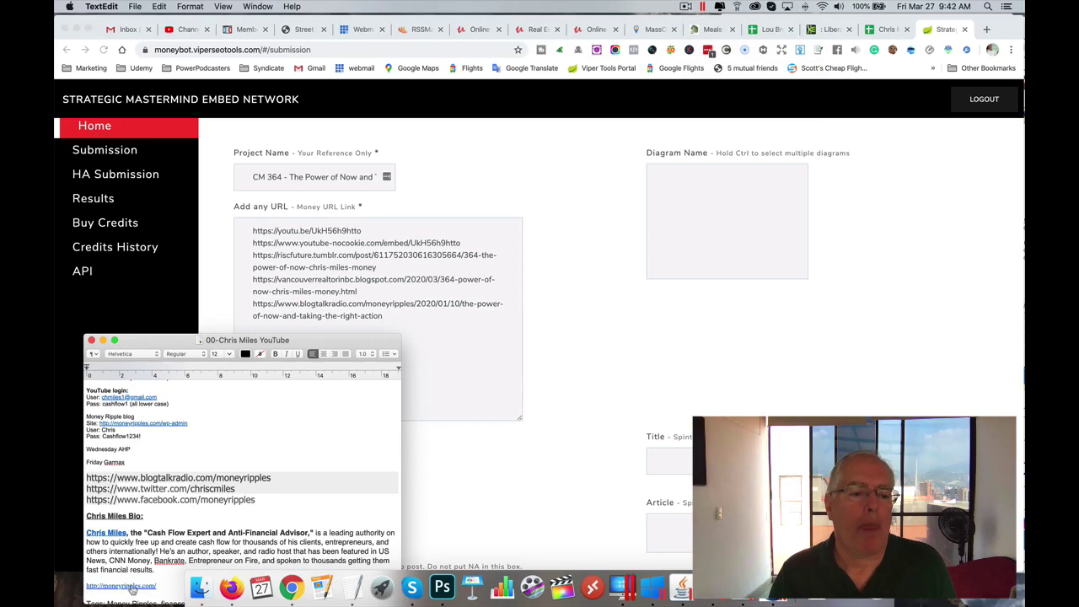
left_click_drag(167, 350, 150, 160)
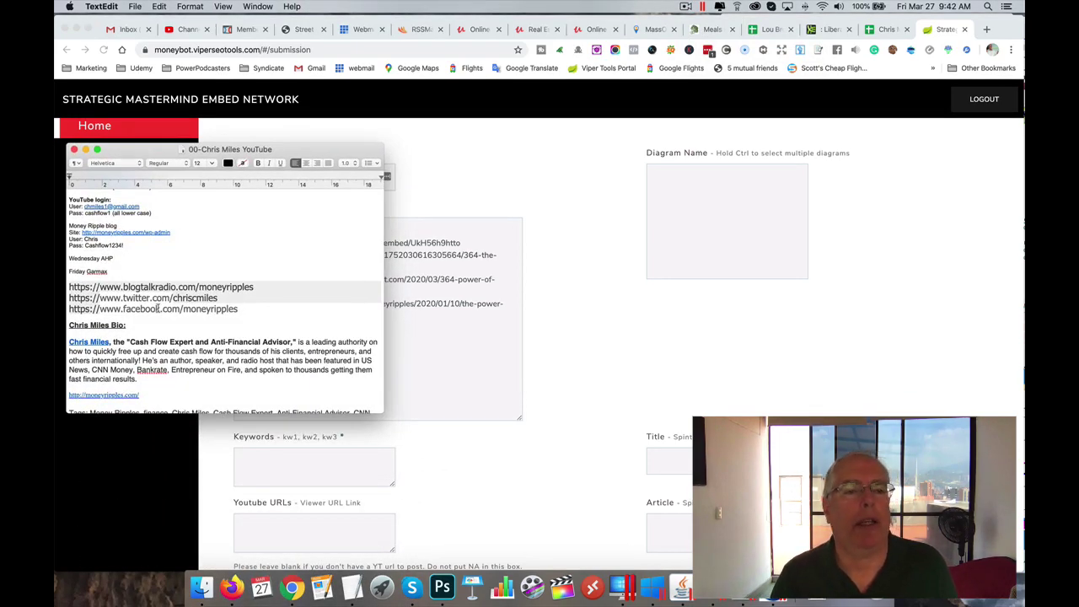
scroll(157, 309, "down", 5)
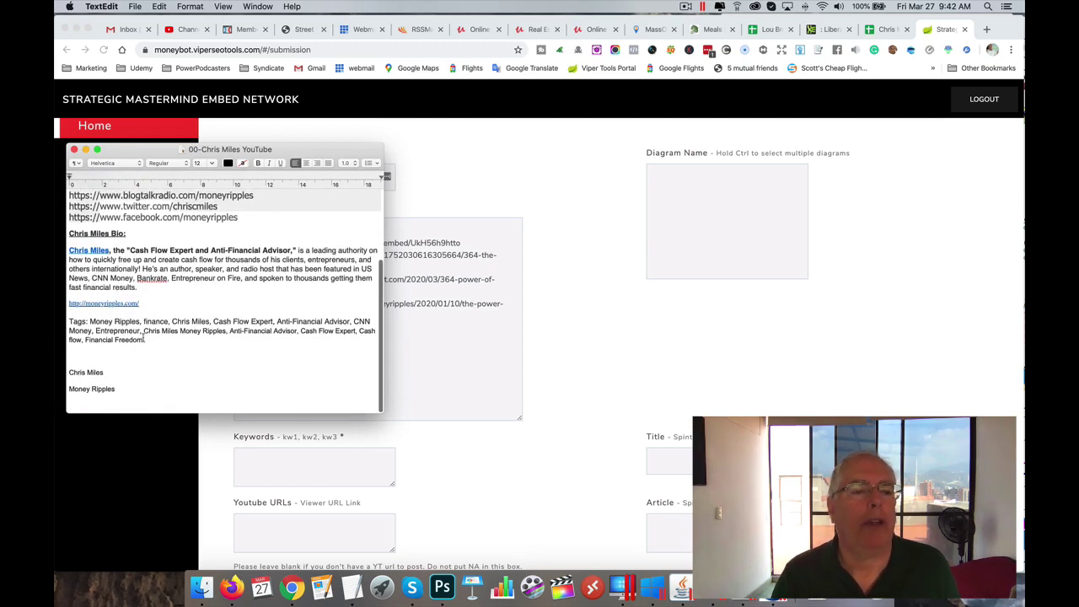
left_click(87, 321)
type("/K")
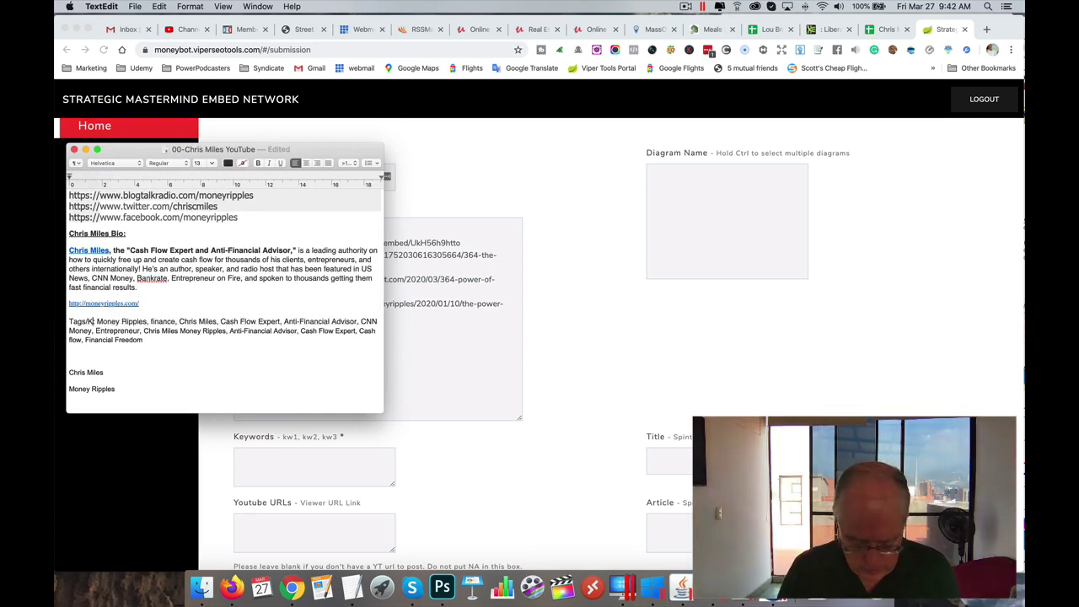
type("eywords:")
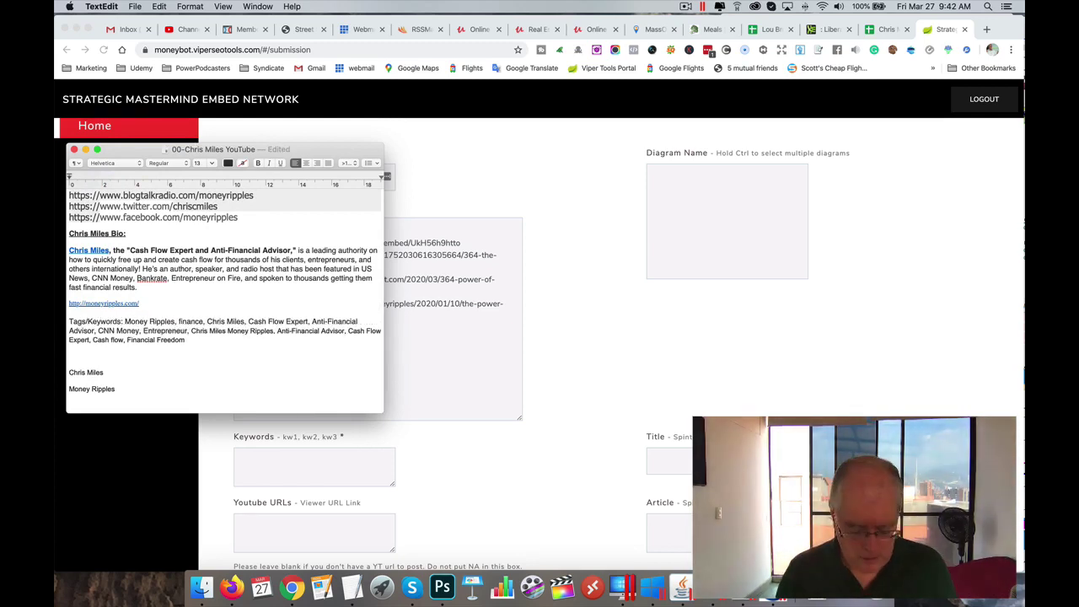
key("super+s")
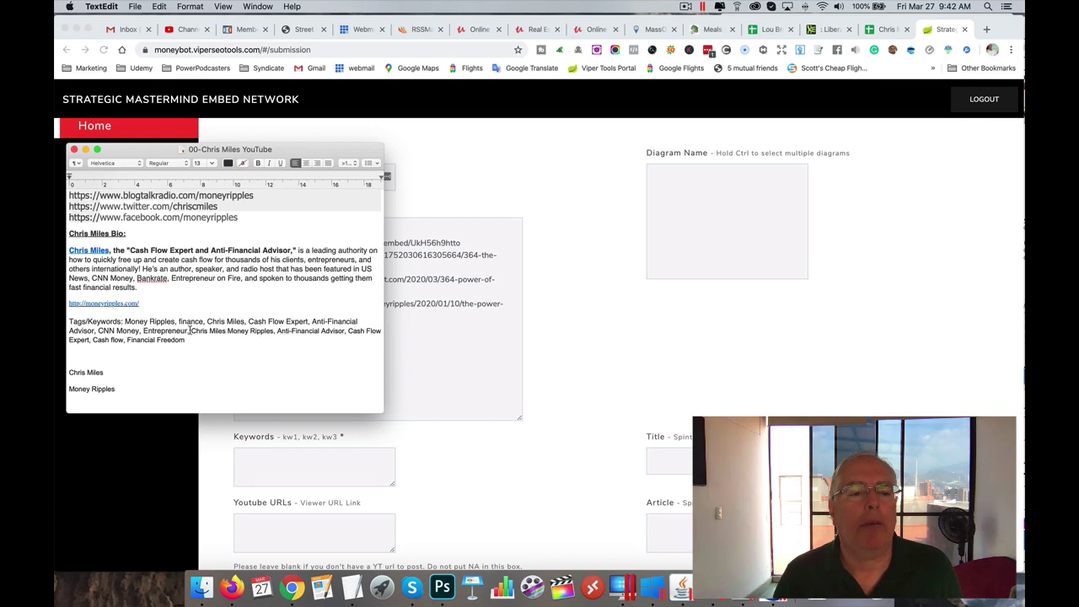
- Append "Life Insurance, whole insurance" to the end of the Tags/Keywords list after Financial Freedom
left_click_drag(189, 331, 193, 337)
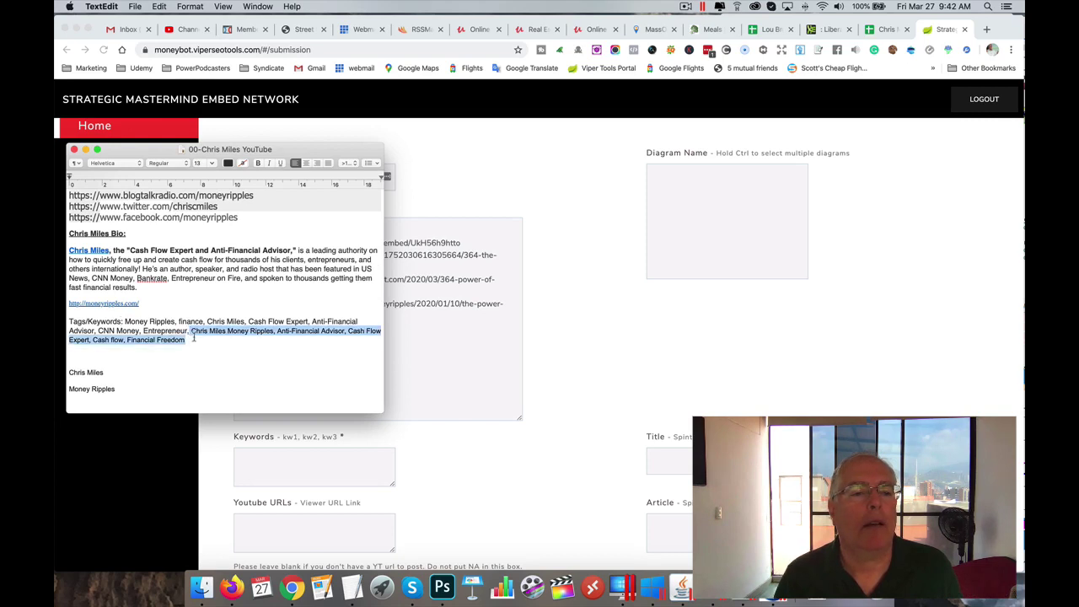
left_click(194, 337)
type(", ")
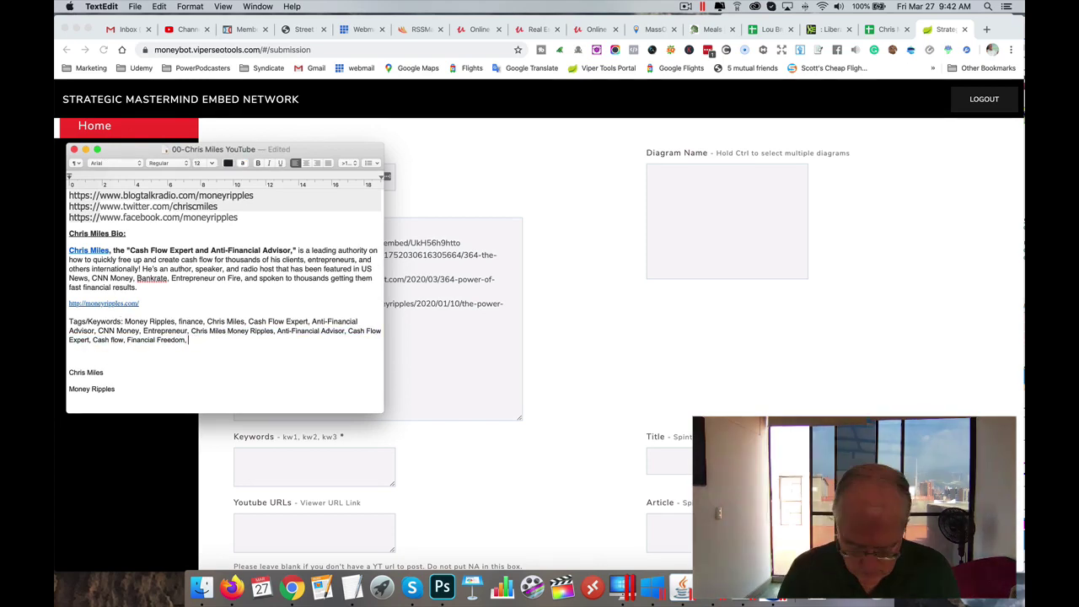
type("Life IN")
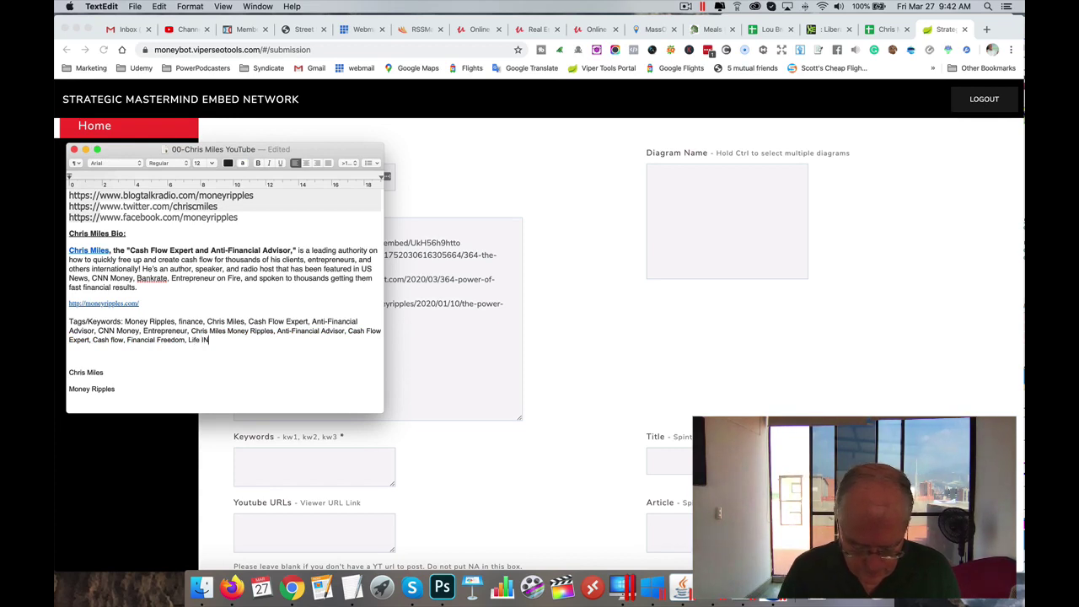
type("surance, ")
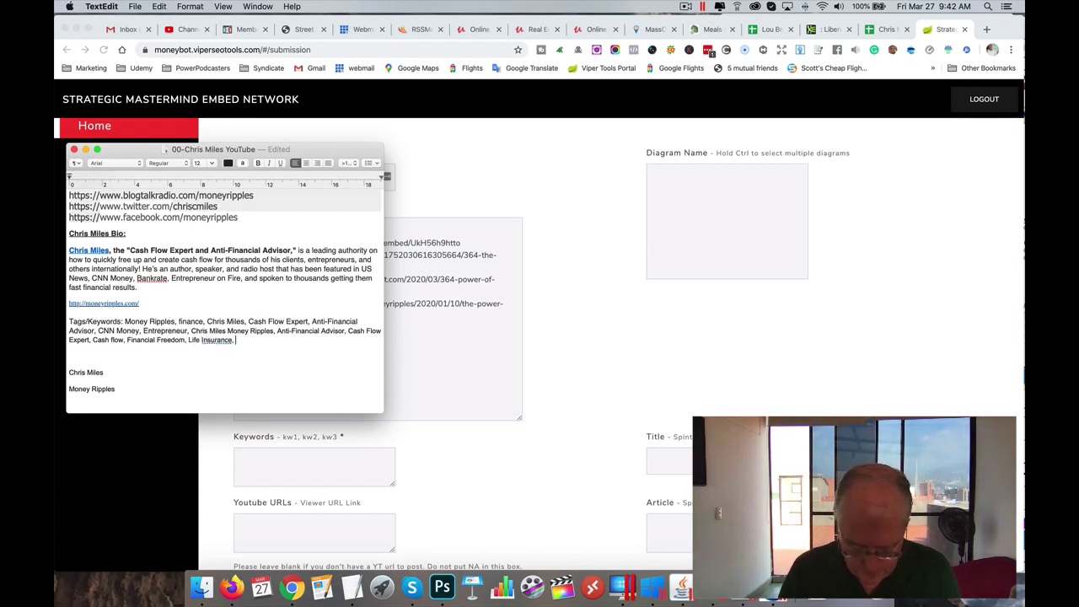
type("whole insurance")
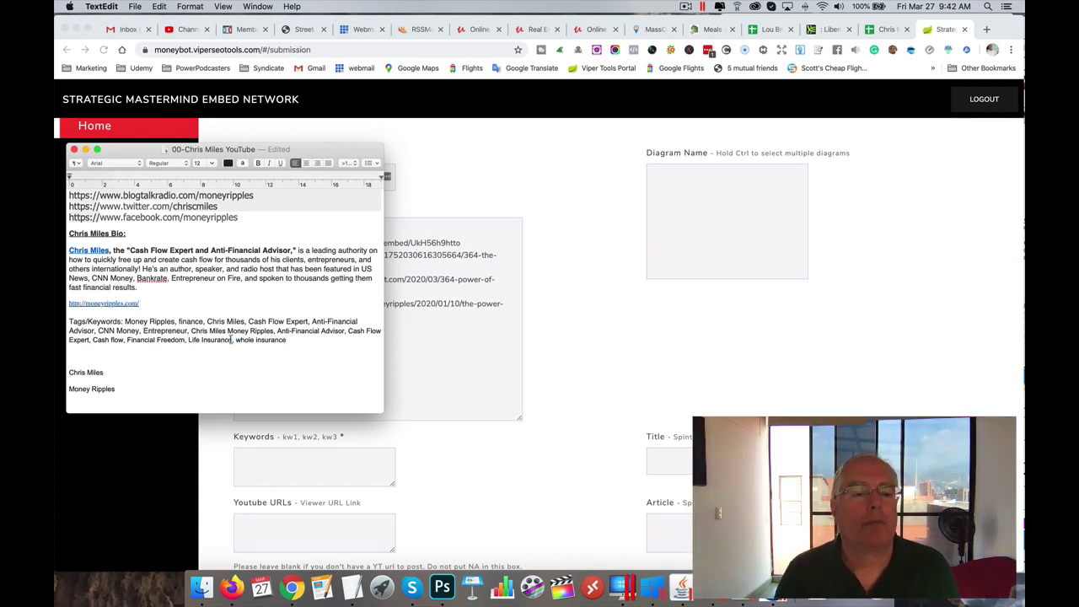
- Copy the keywords from the second Anti-Financial Advisor through Life Insurance into the submission form's Keywords field and enlarge the field
left_click_drag(231, 339, 276, 332)
key("super+c")
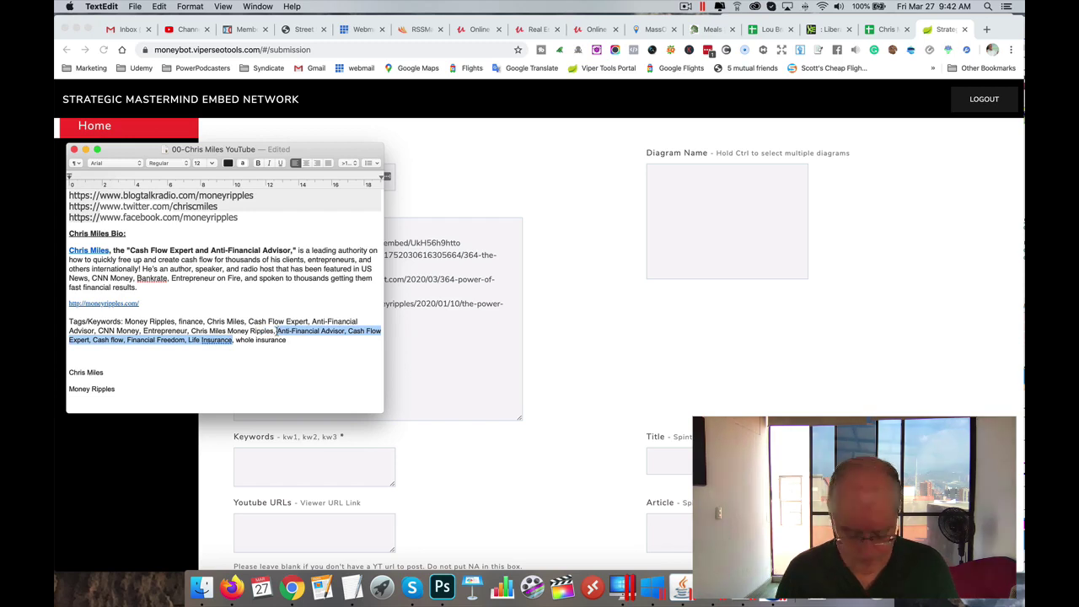
left_click(600, 204)
left_click(269, 470)
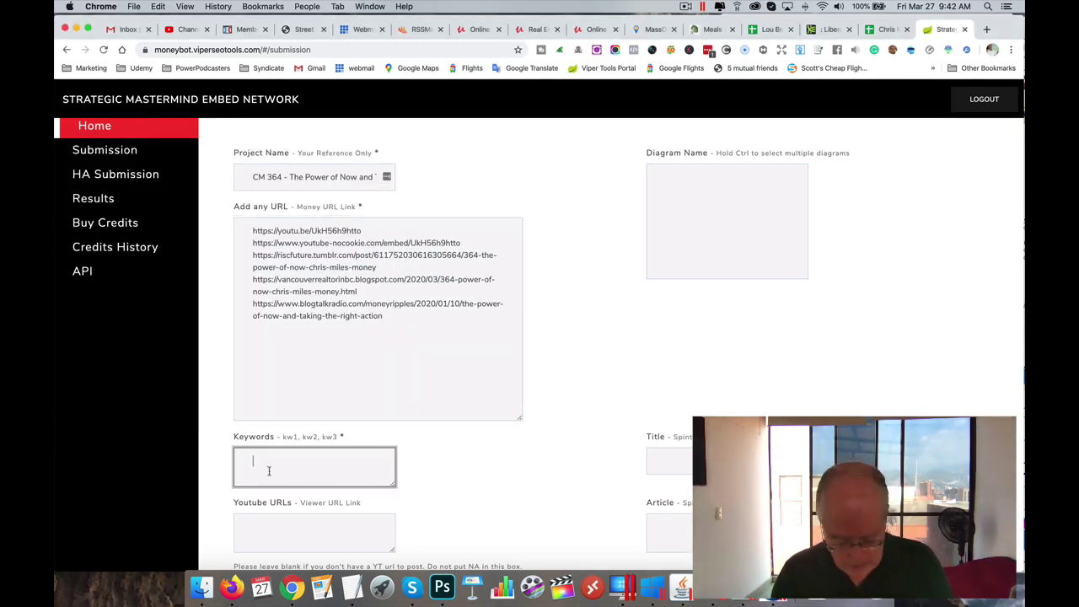
key("super+v")
left_click_drag(392, 480, 522, 499)
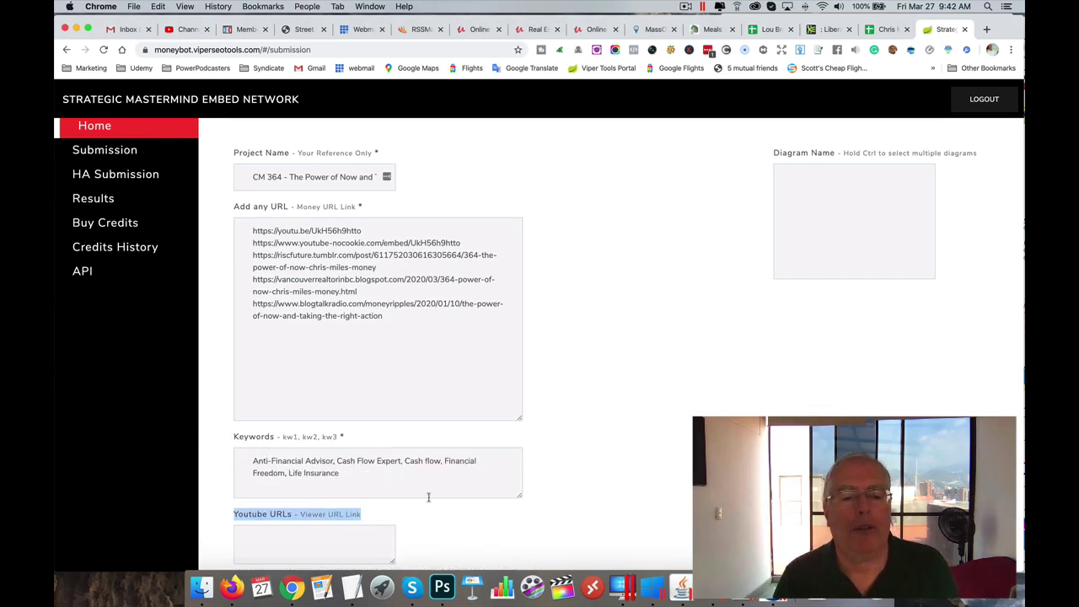
left_click(451, 537)
- Examine the submission form's Youtube URLs, Category and Schedule Options sections, the Add any URL entries and the site address
scroll(424, 525, "down", 3)
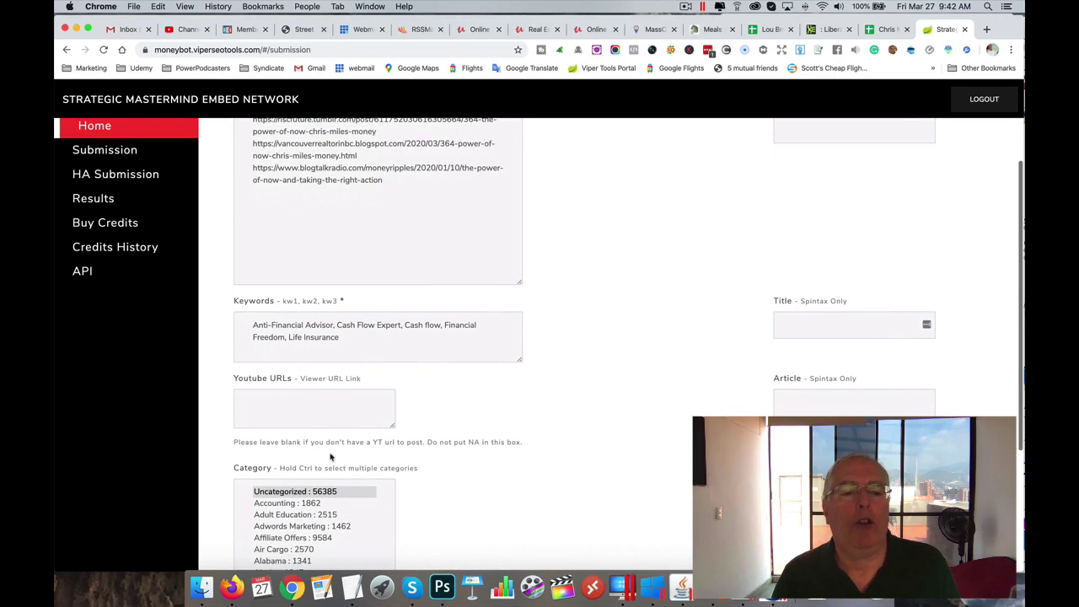
left_click(261, 403)
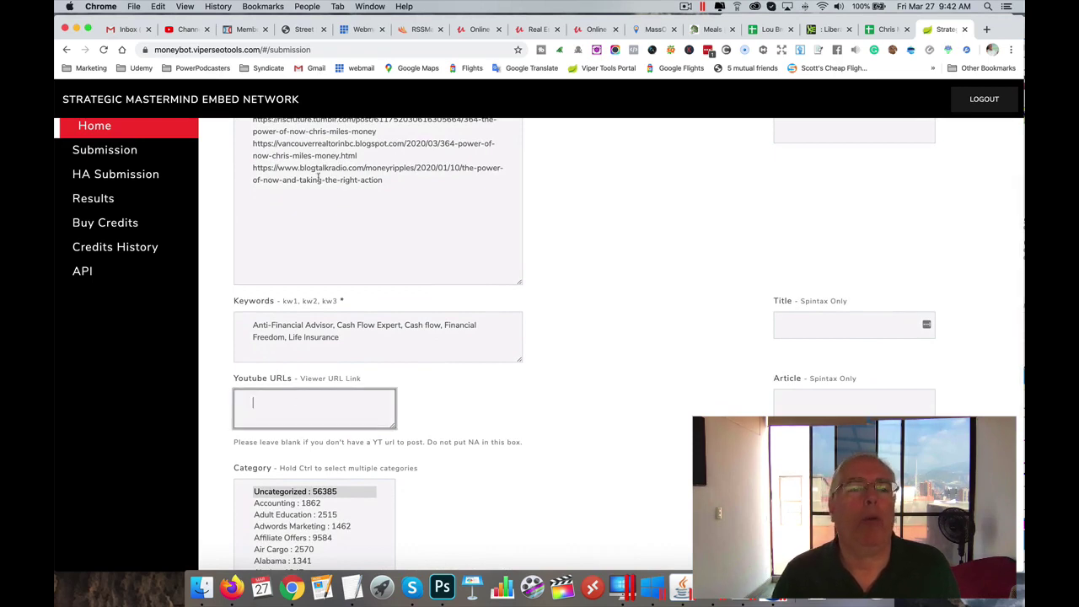
left_click_drag(501, 240, 279, 132)
left_click(264, 406)
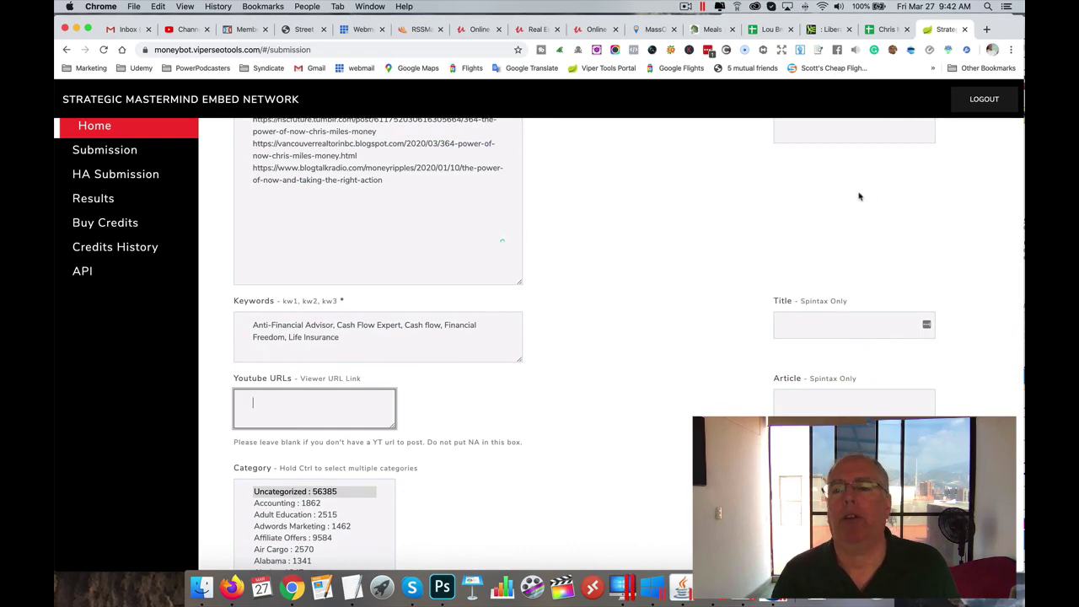
scroll(783, 216, "up", 5)
scroll(783, 221, "down", 10)
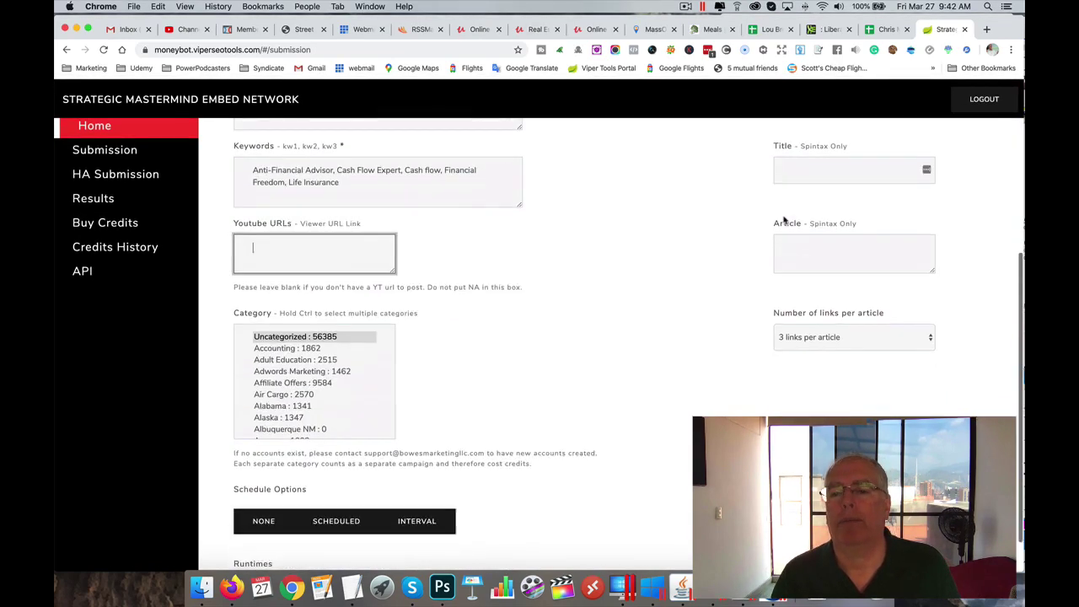
left_click(206, 52)
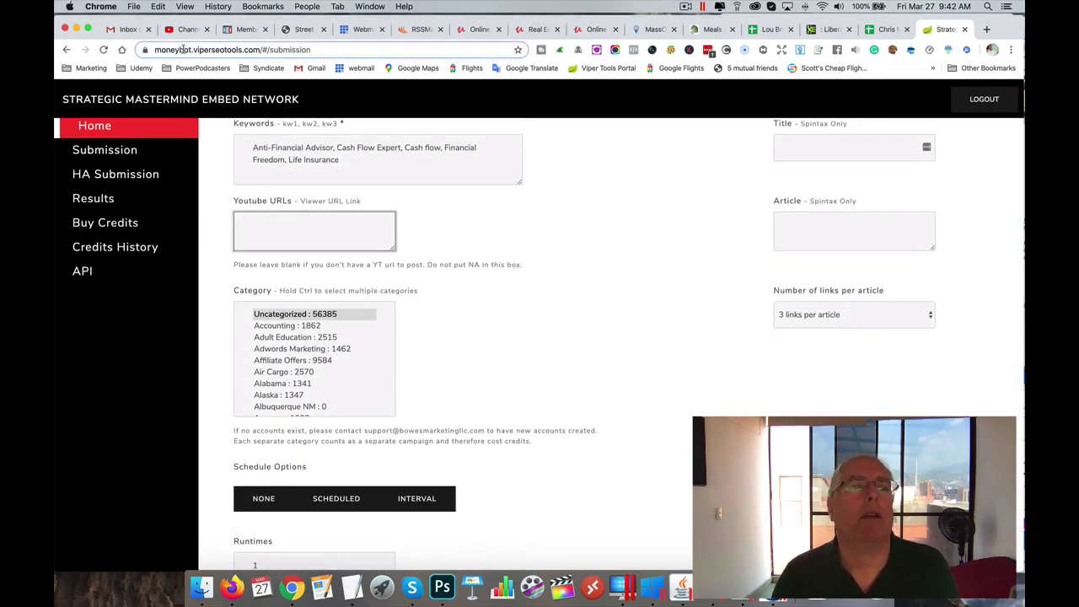
left_click_drag(218, 50, 179, 53)
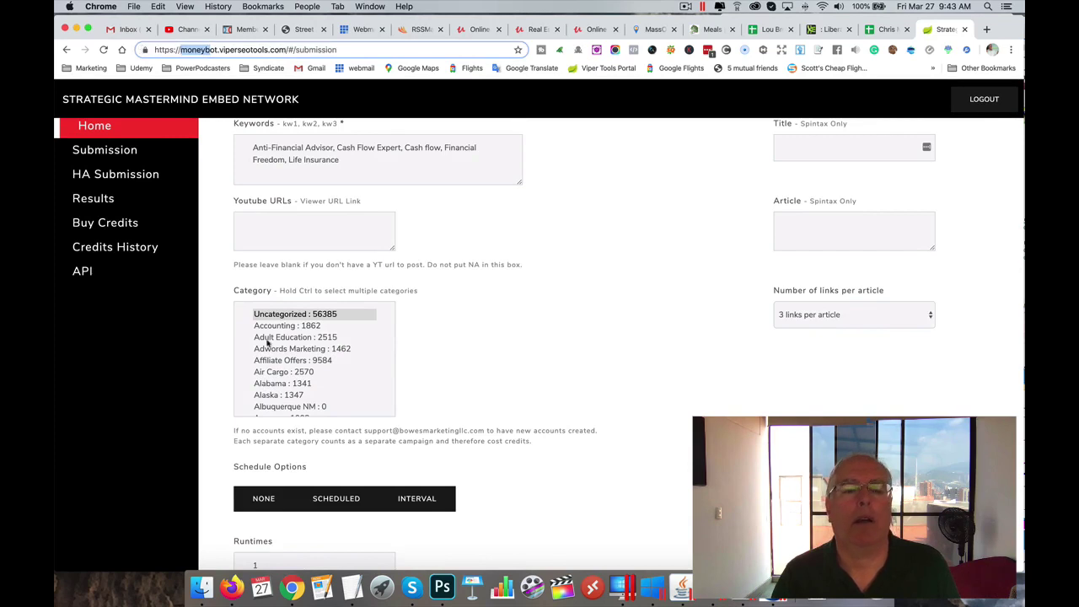
scroll(440, 337, "up", 3)
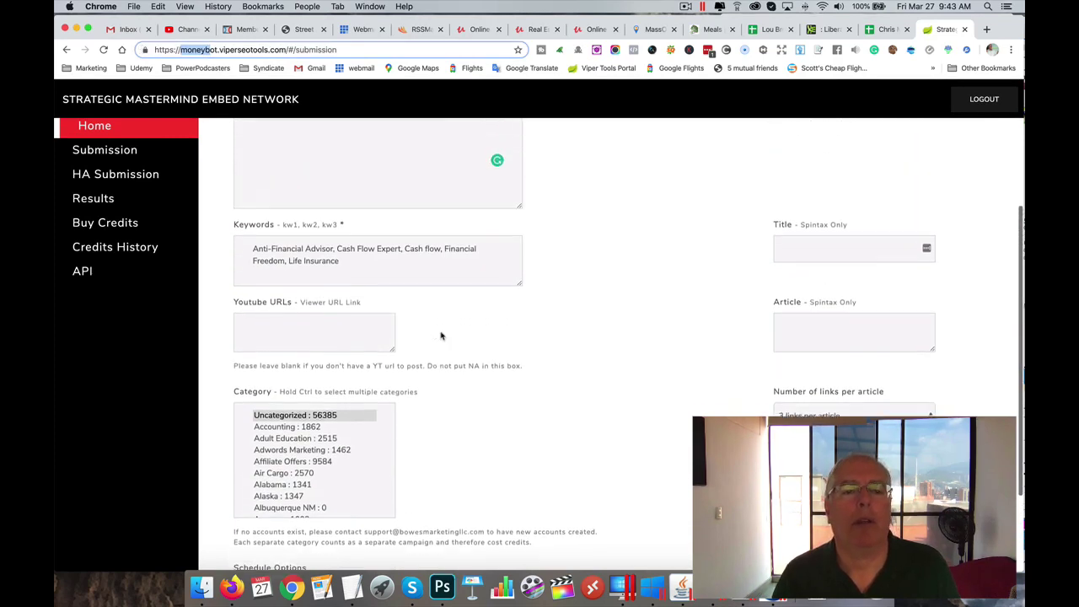
- Copy the Youtube links of episodes 369 to 373 from the spreadsheet into the submission form's Youtube URLs field
left_click(277, 342)
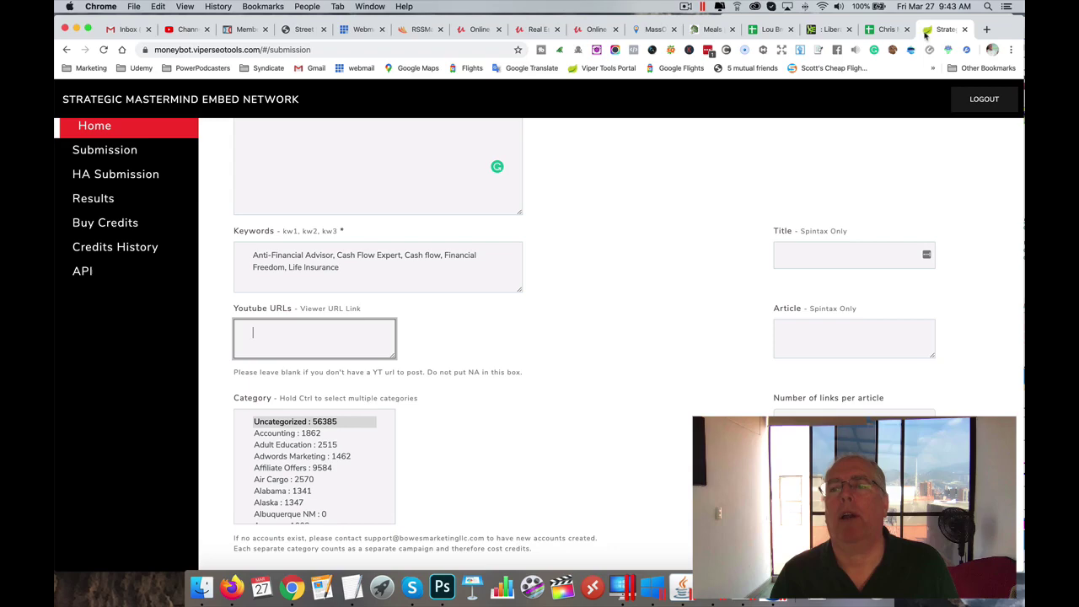
left_click(884, 32)
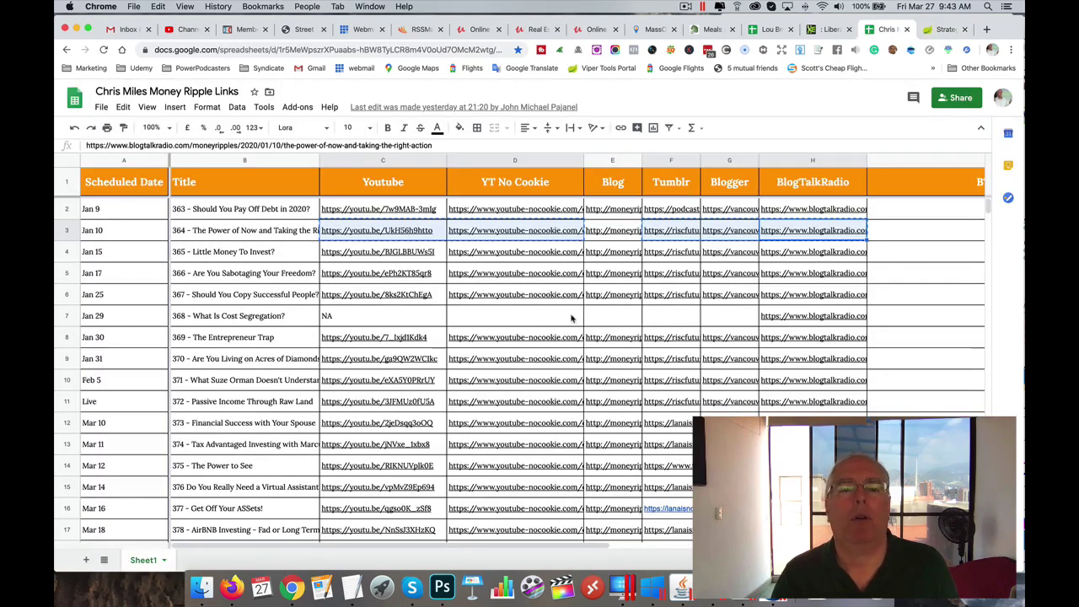
left_click_drag(415, 345, 410, 419)
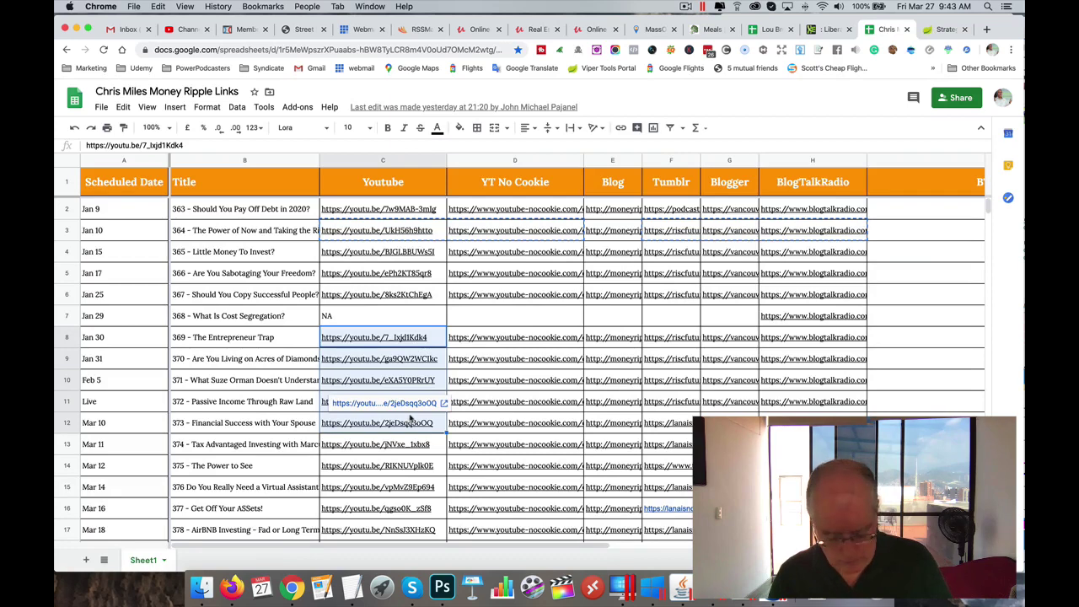
key("super+c")
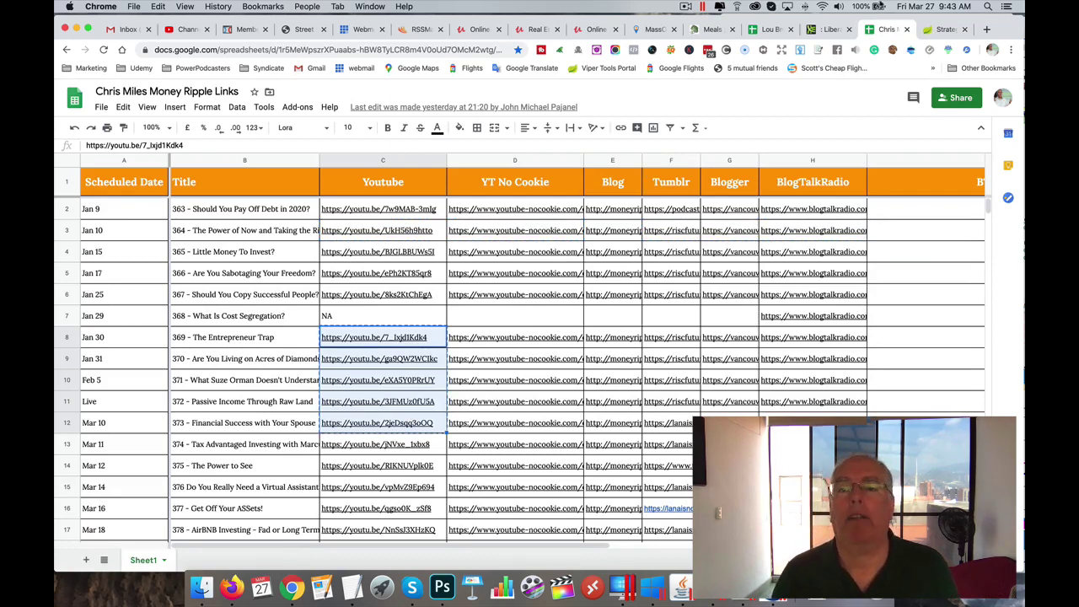
left_click(945, 30)
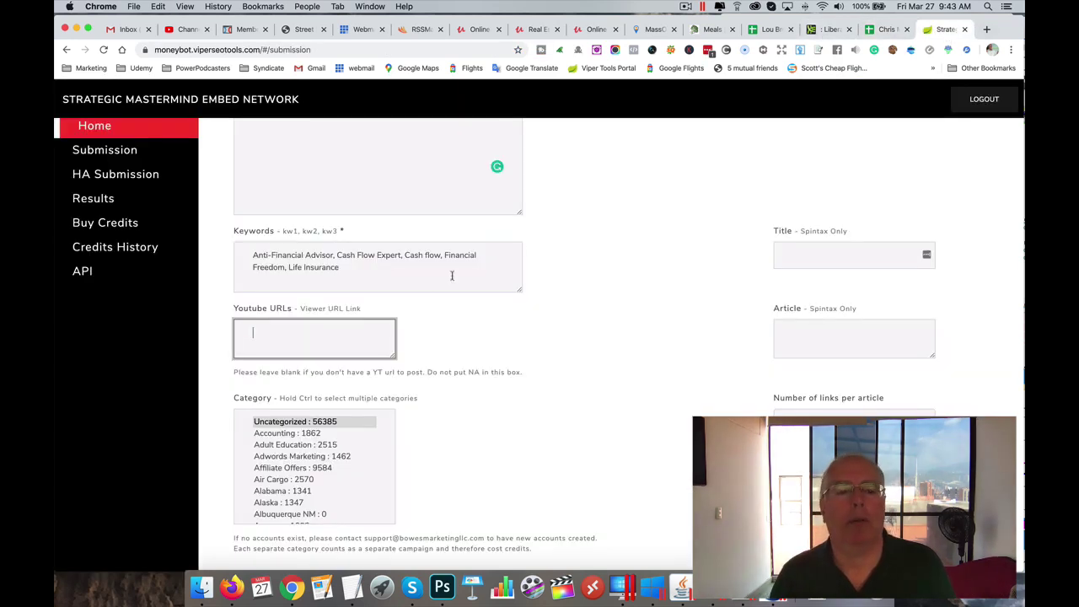
key("super+v")
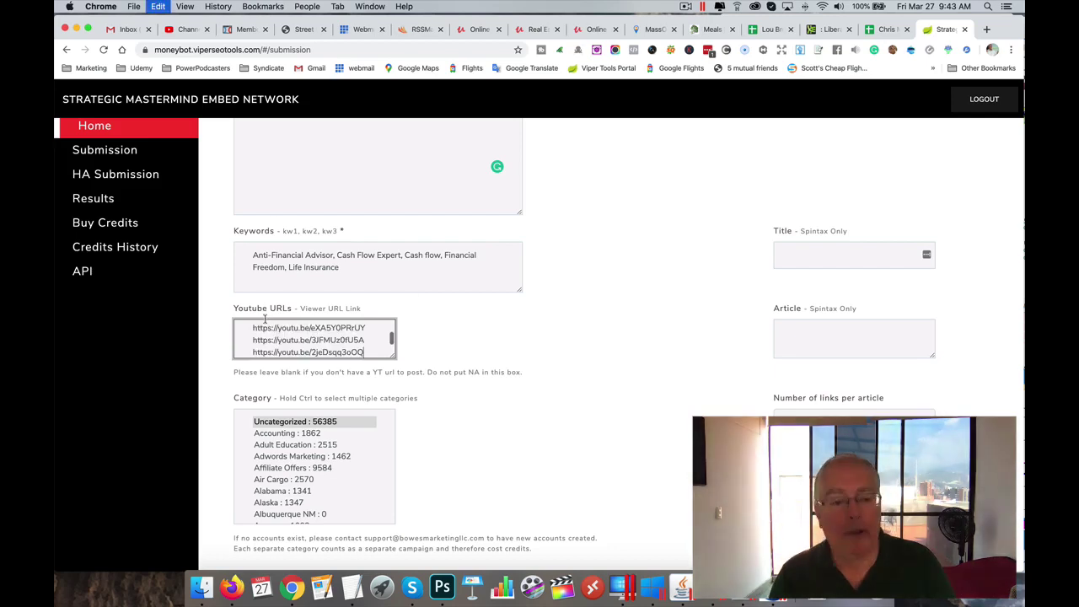
left_click(379, 341)
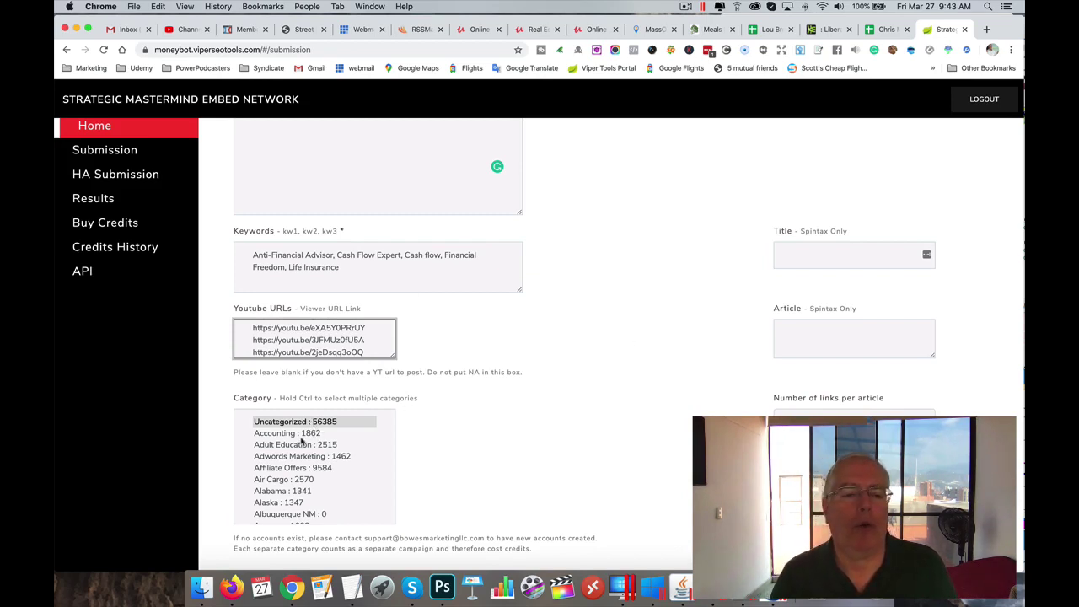
- Select Business in the submission form's Category list
scroll(316, 454, "down", 6)
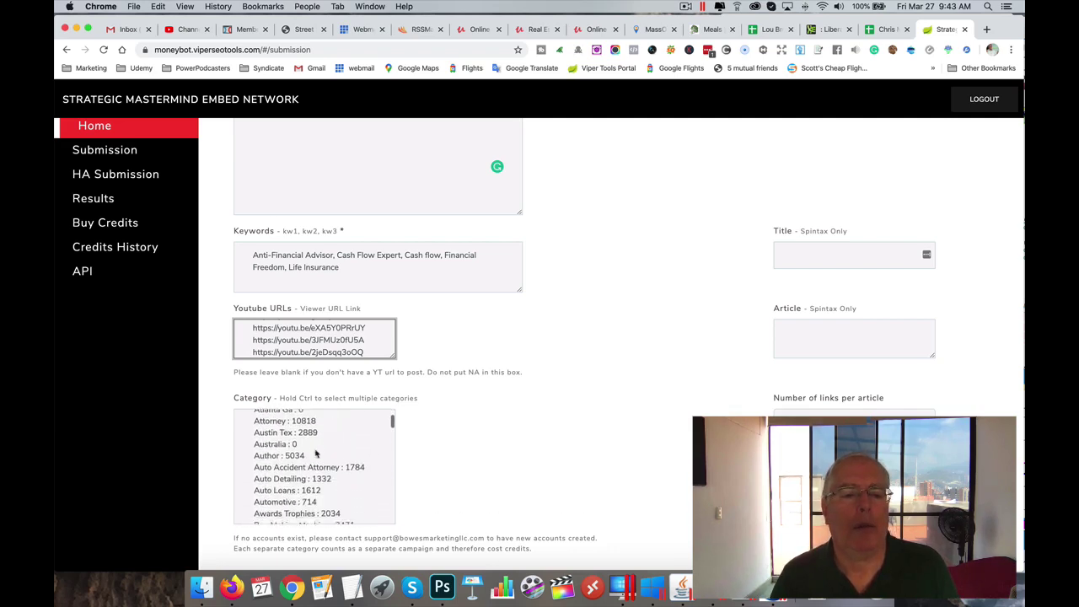
scroll(316, 454, "down", 3)
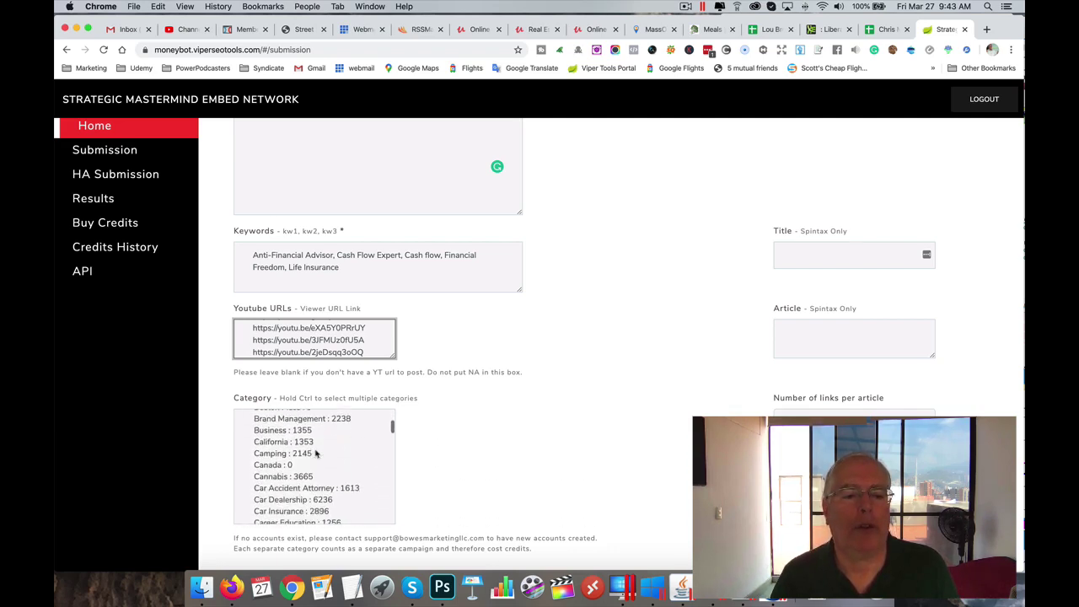
left_click(280, 427)
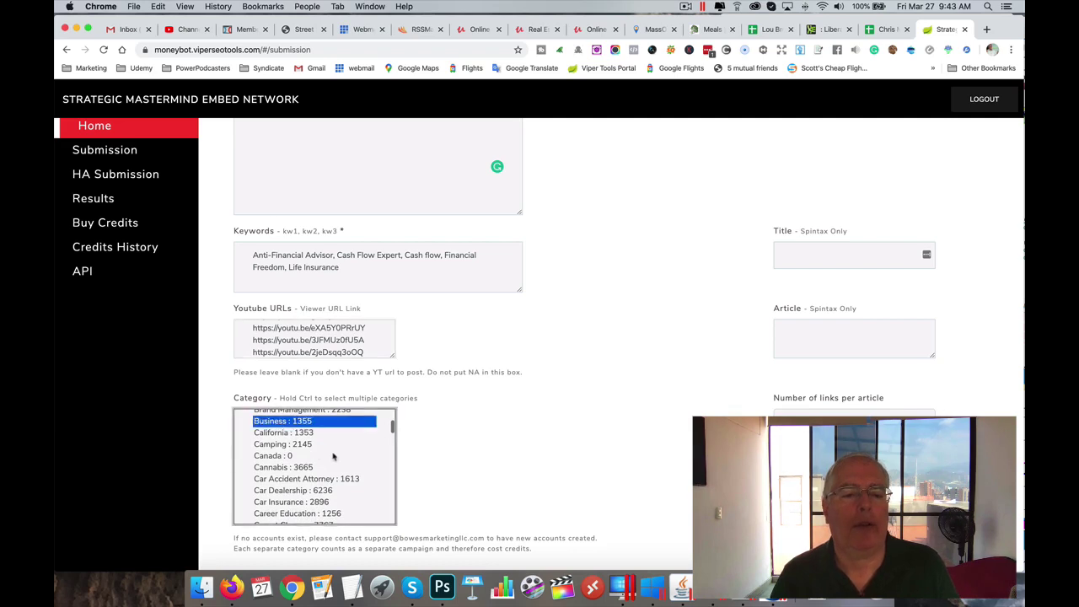
- Add the Financial category to the selection in the submission form's Category list
scroll(333, 469, "down", 2)
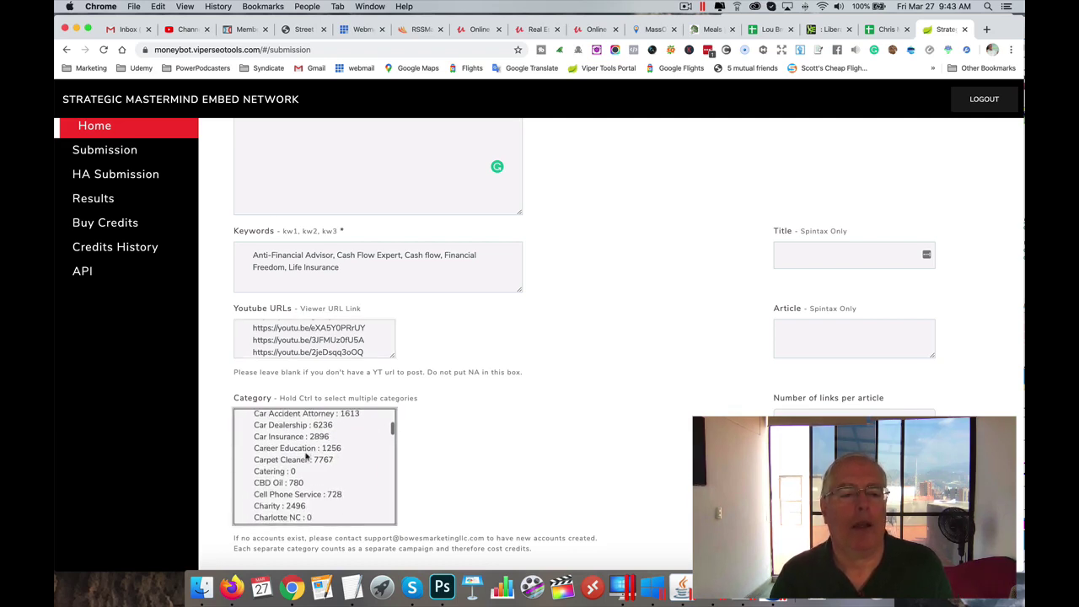
scroll(307, 459, "down", 2)
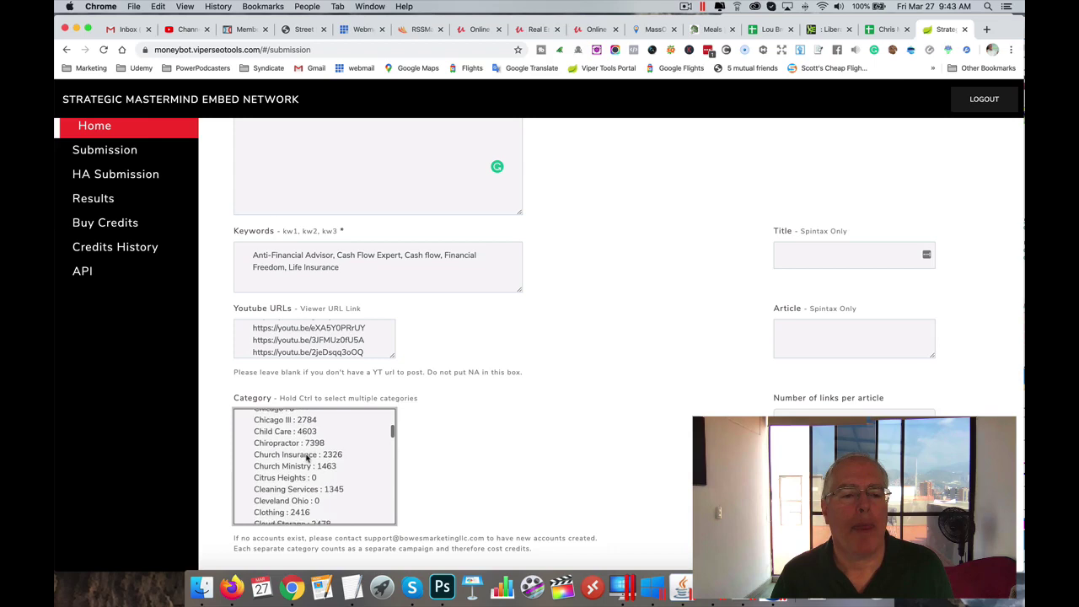
scroll(307, 458, "down", 1)
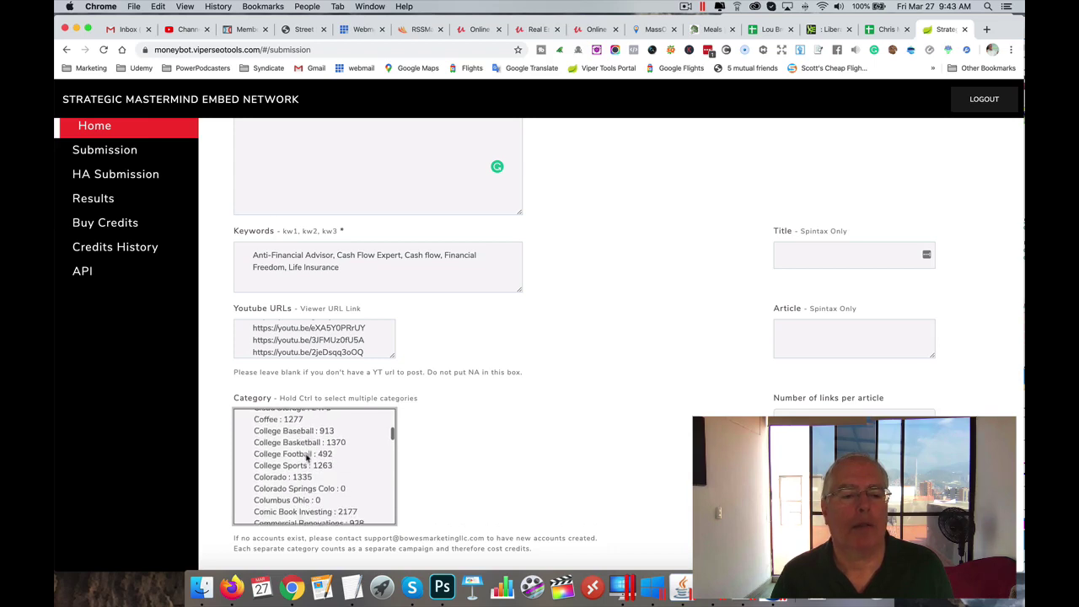
scroll(307, 458, "down", 1)
scroll(307, 458, "down", 3)
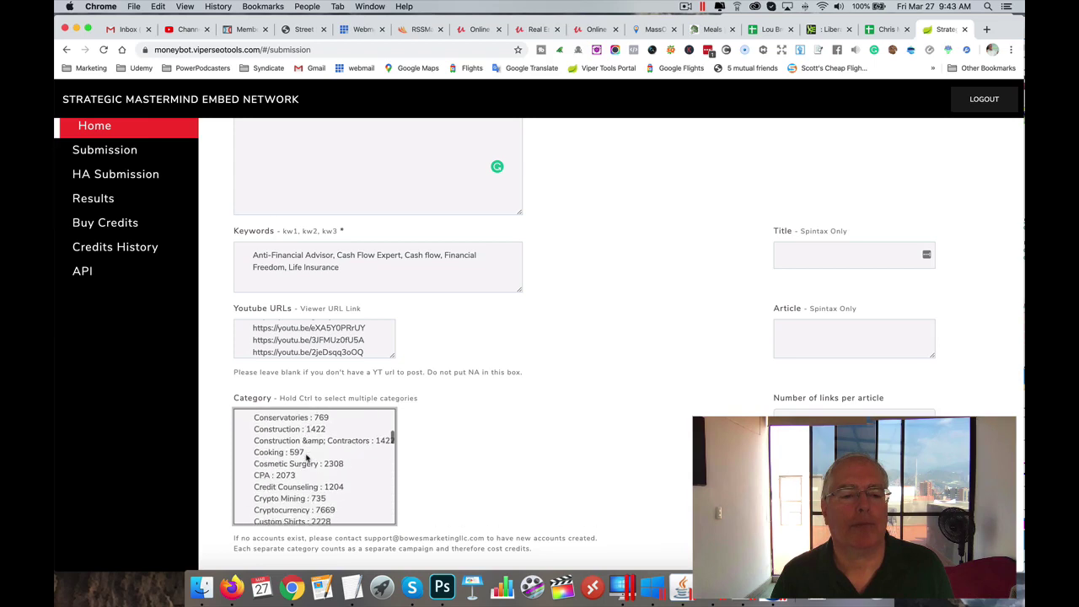
scroll(307, 458, "down", 2)
scroll(307, 458, "down", 1)
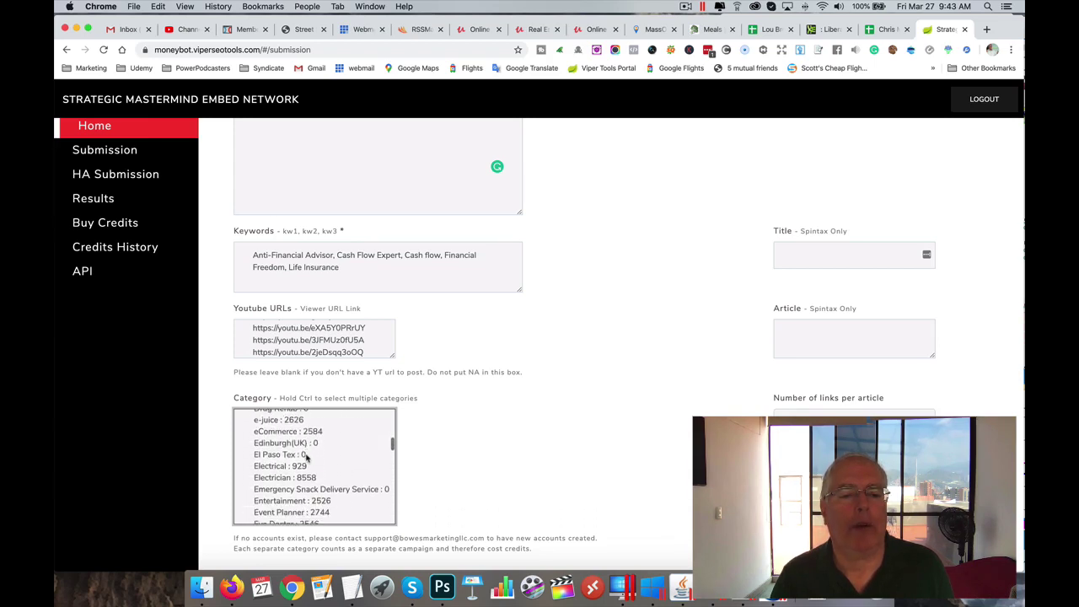
scroll(310, 459, "up", 1)
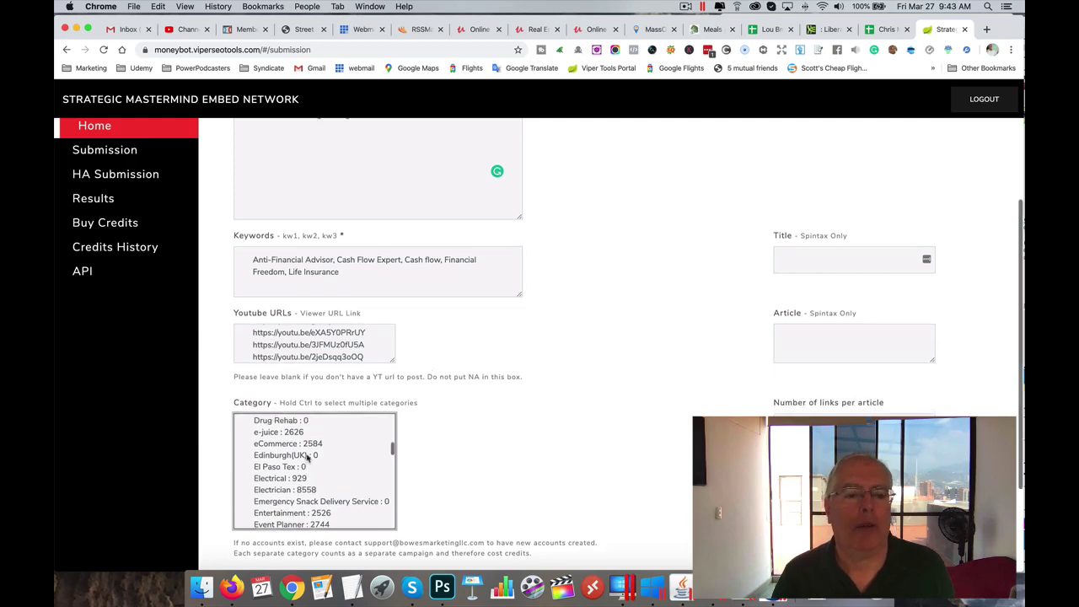
scroll(314, 461, "down", 3)
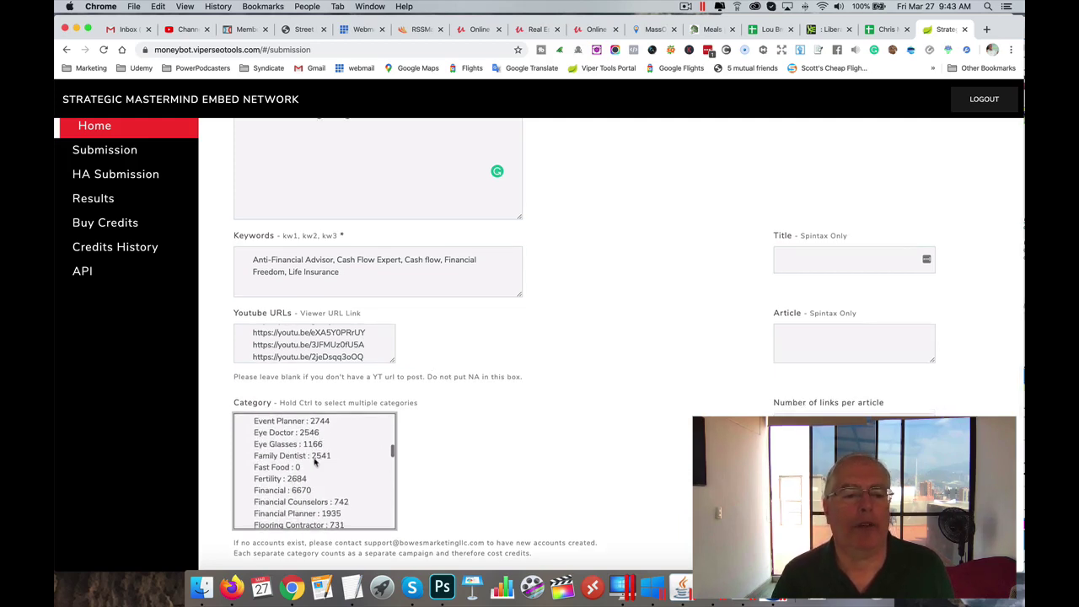
scroll(315, 462, "down", 1)
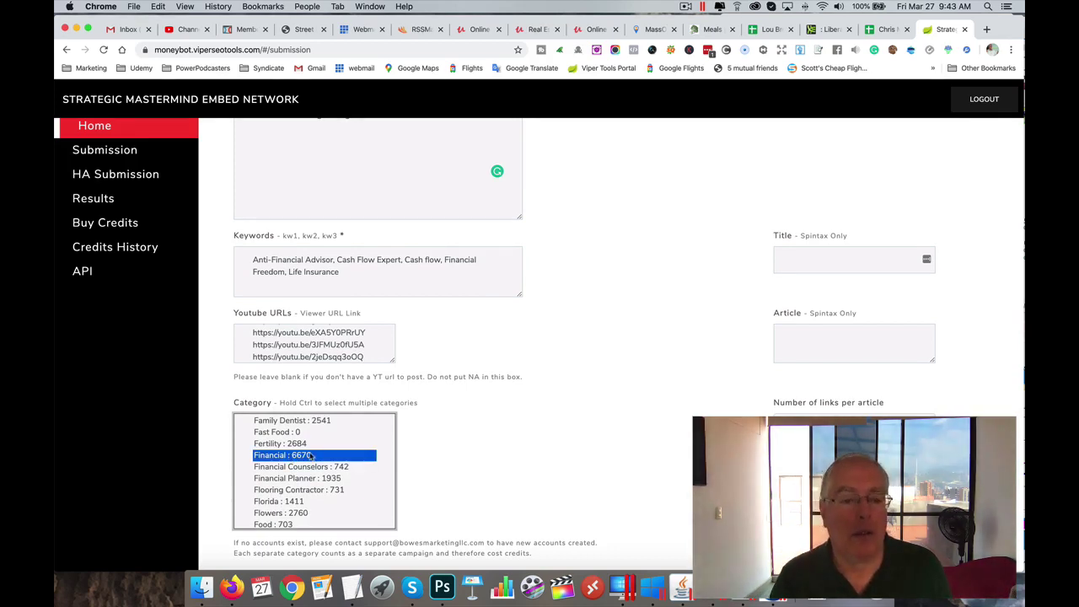
- Add Financial Counselors and Financial Planner to the selected categories in the Category list
scroll(311, 455, "up", 10)
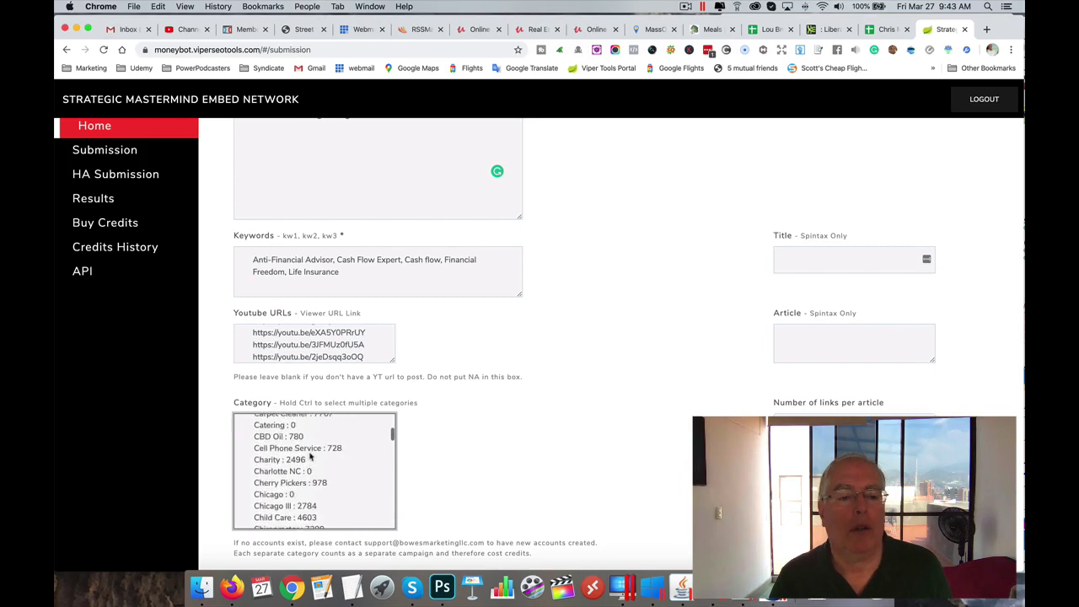
scroll(311, 455, "down", 15)
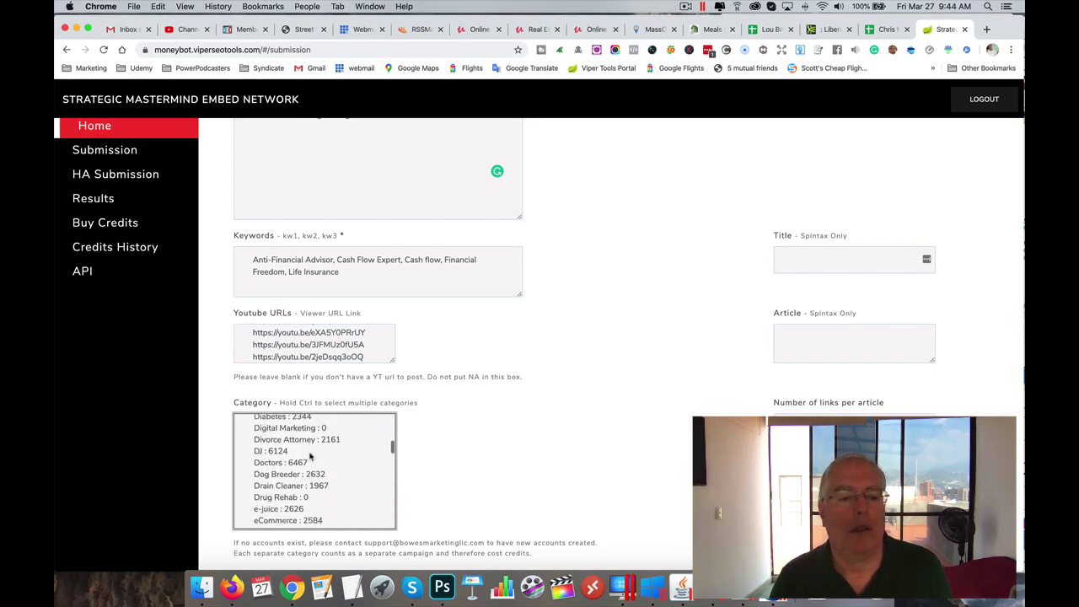
scroll(311, 455, "down", 3)
left_click(302, 429, "super")
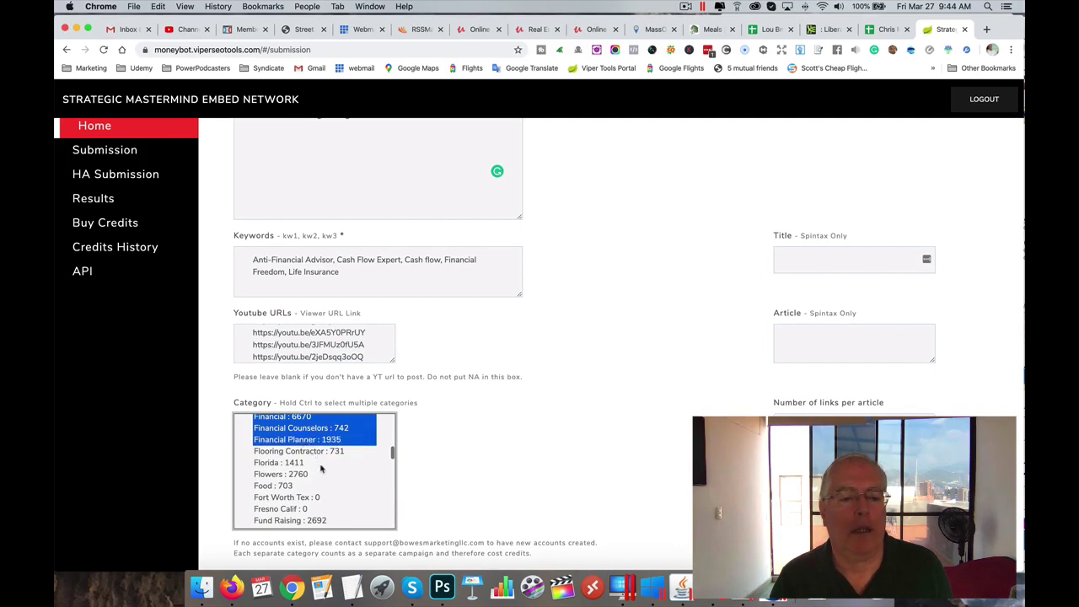
- Add Health Insurance, Insurance and Investing to the selected categories in the Category list
scroll(321, 469, "down", 8)
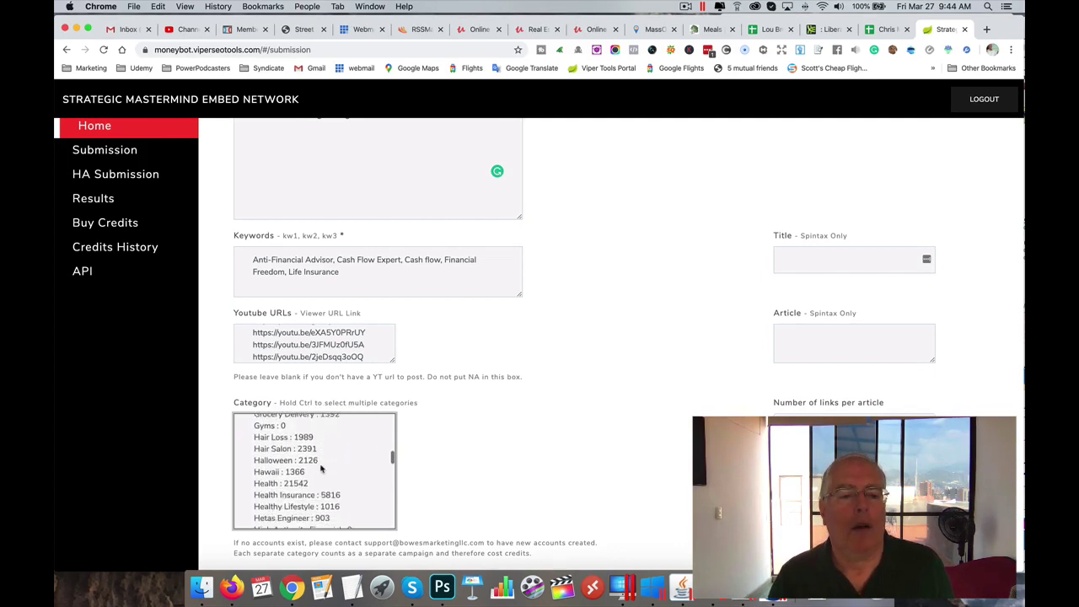
scroll(321, 469, "down", 2)
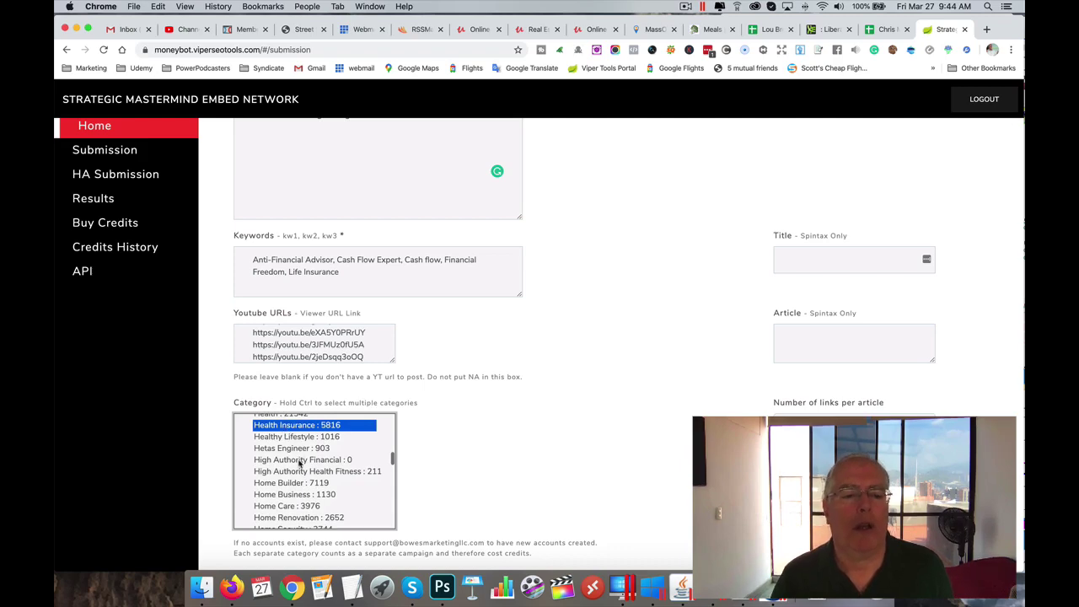
scroll(300, 464, "down", 2)
scroll(300, 460, "down", 3)
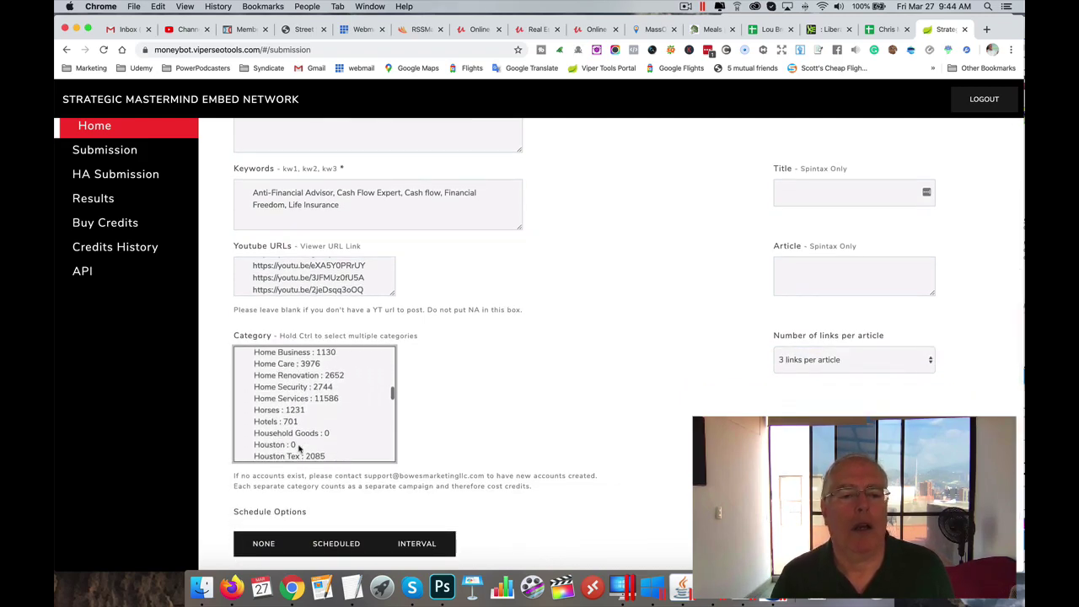
scroll(299, 449, "up", 3)
scroll(298, 449, "down", 4)
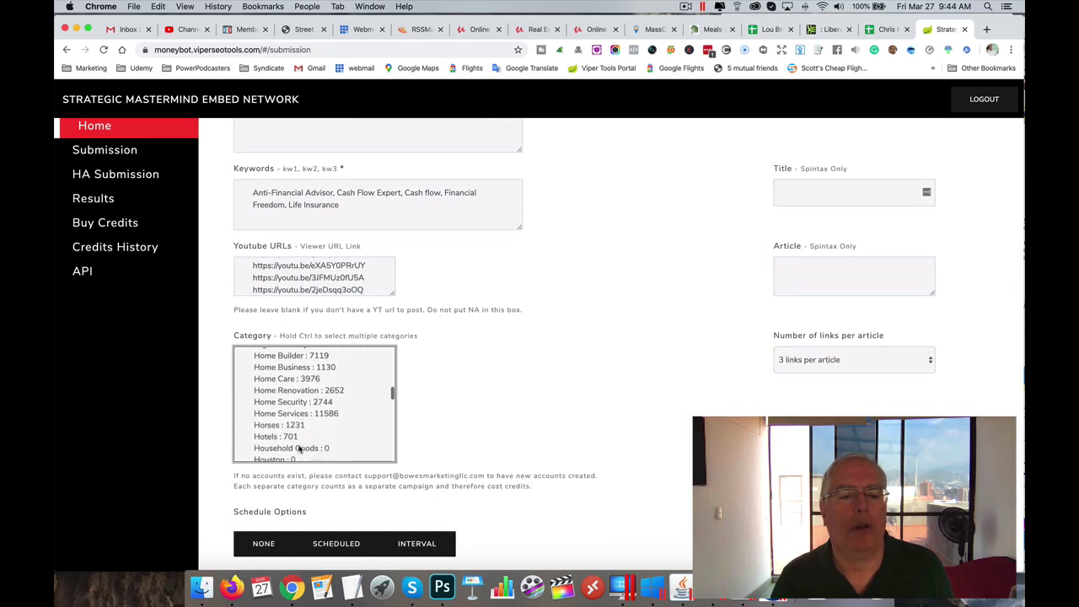
scroll(299, 450, "down", 5)
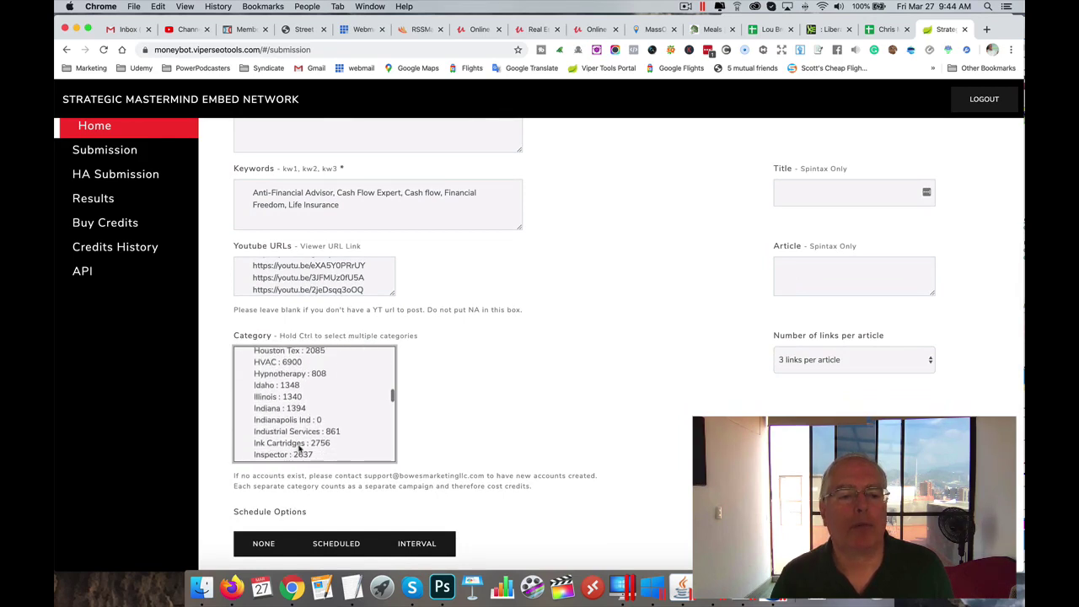
scroll(300, 450, "down", 1)
left_click(283, 430)
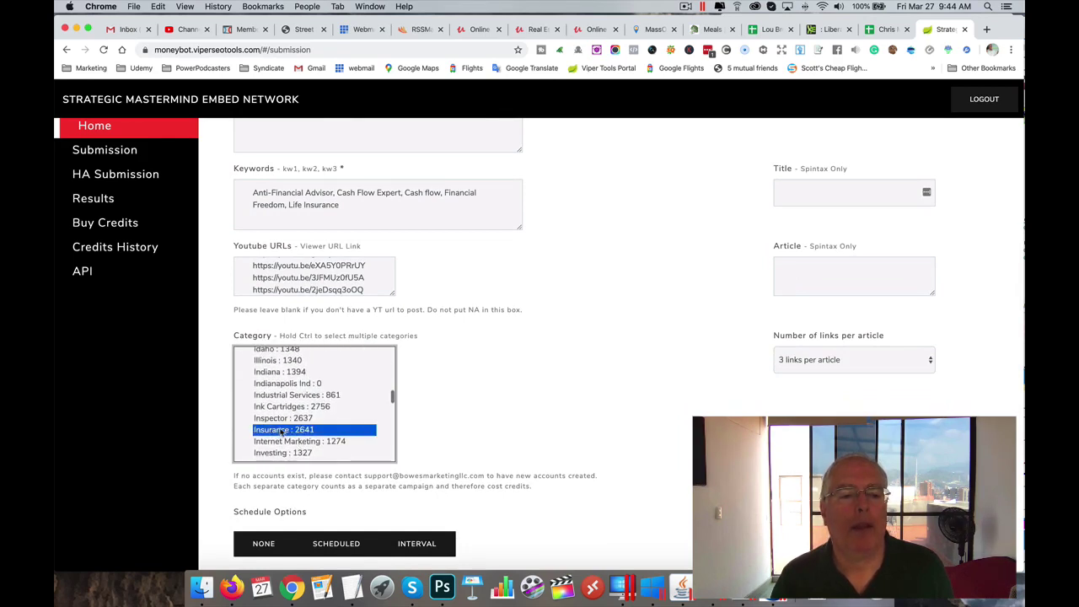
left_click(293, 453, "super")
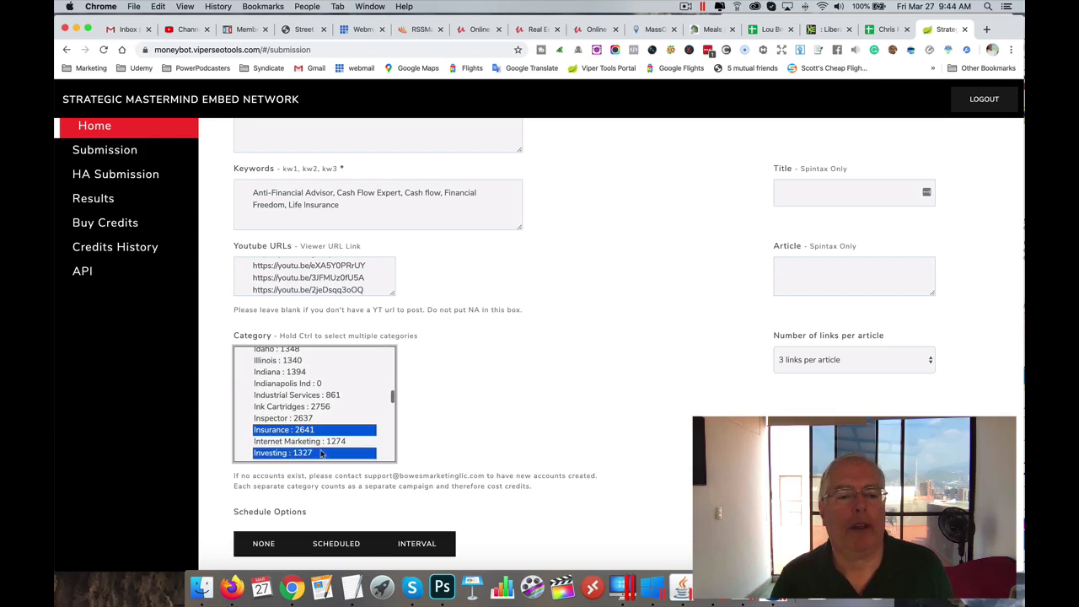
scroll(324, 431, "down", 2)
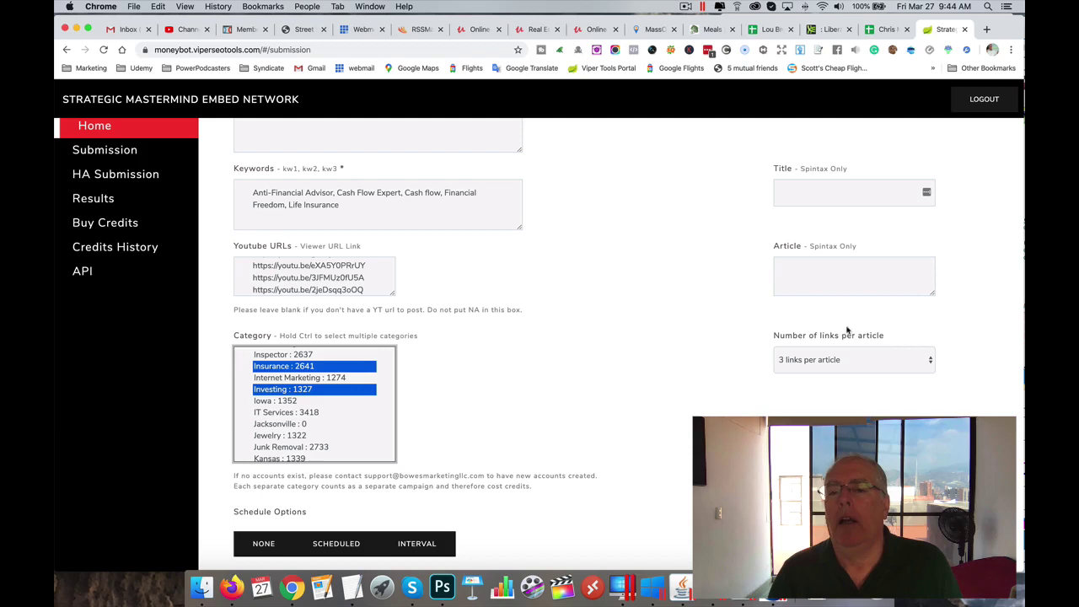
- Set the number of links per article to Random # of links per article
left_click(844, 354)
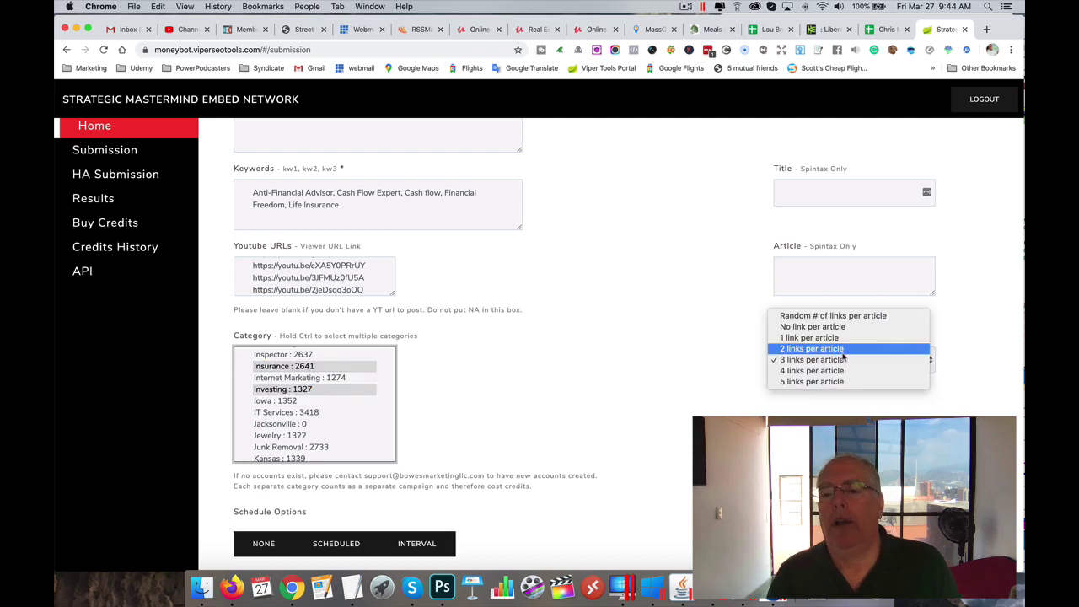
left_click(820, 316)
- Examine the submission form's optional Article, Title and Diagram Name fields without filling them in
left_click(813, 280)
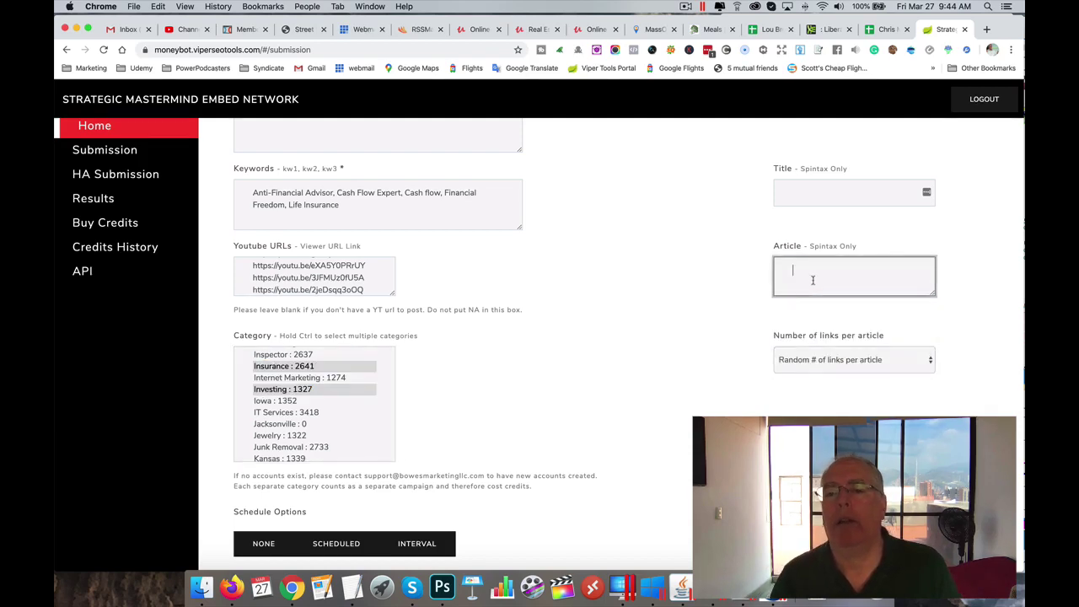
left_click(806, 194)
scroll(707, 199, "up", 3)
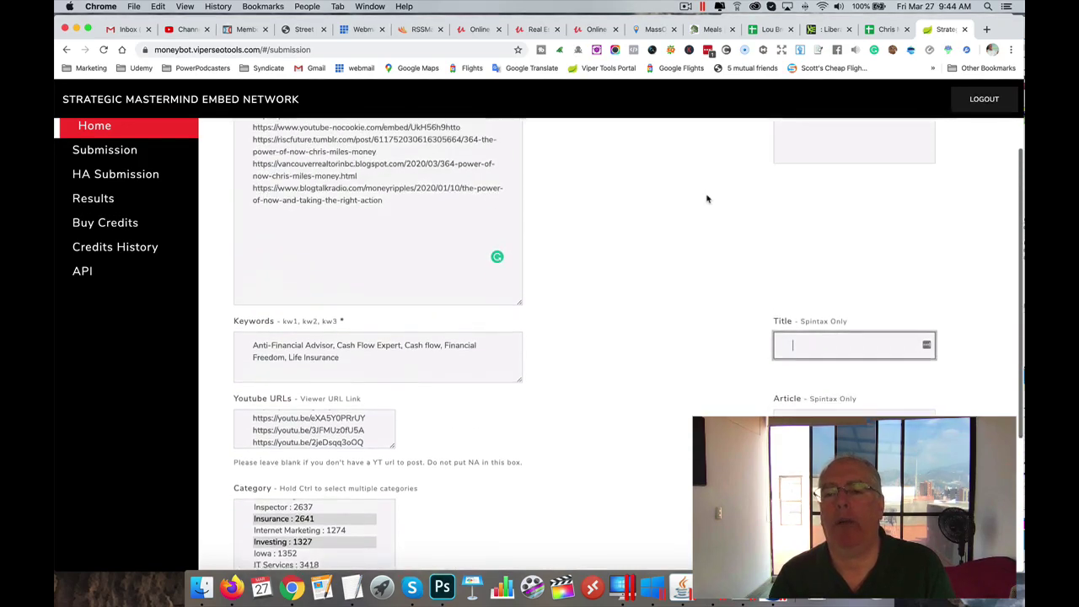
scroll(707, 199, "up", 3)
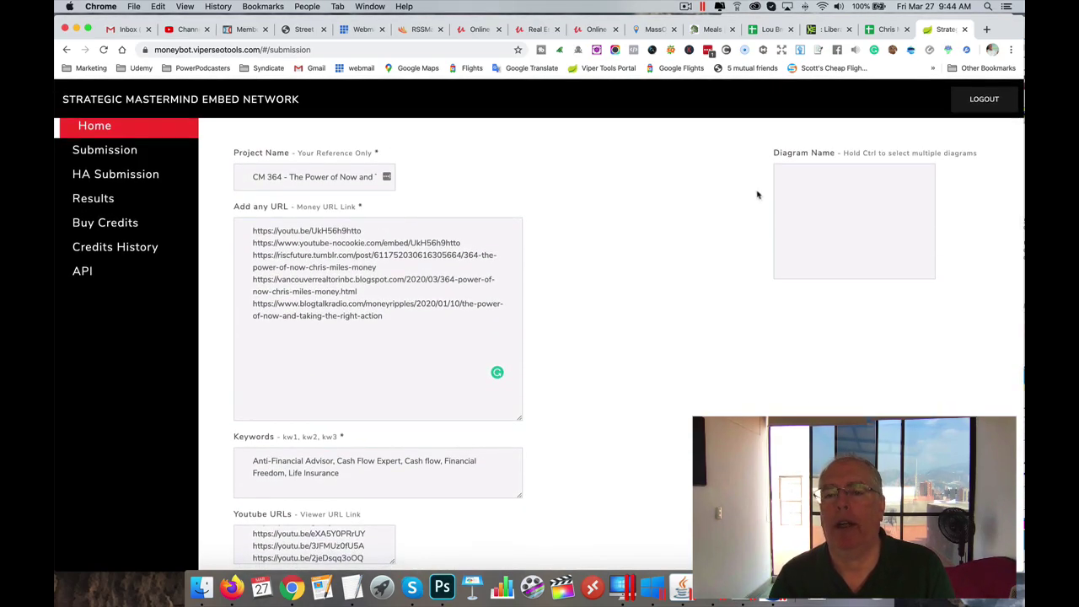
left_click(807, 181)
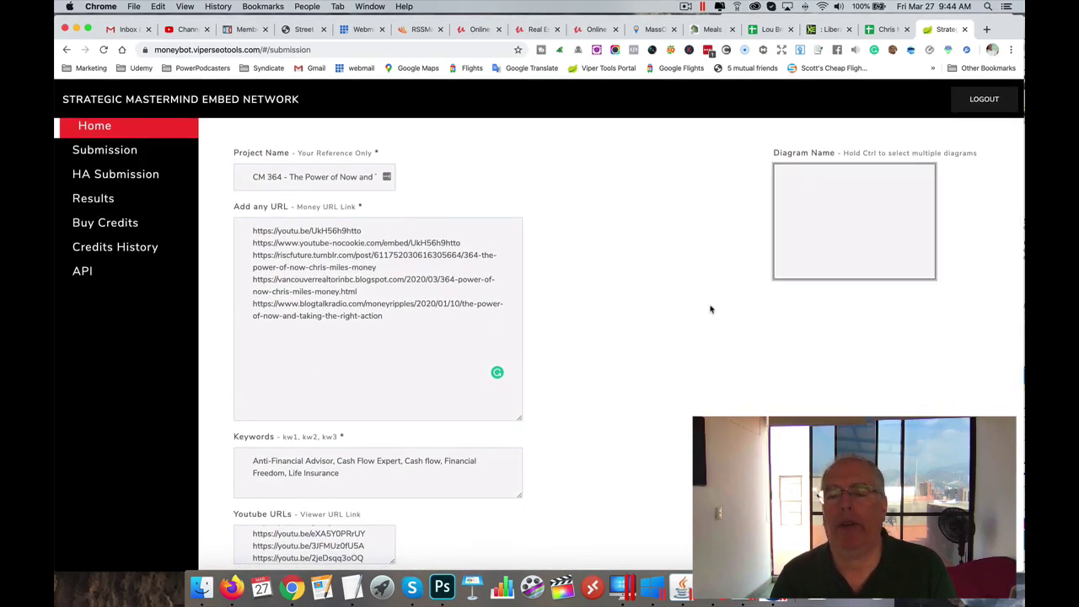
scroll(711, 309, "down", 7)
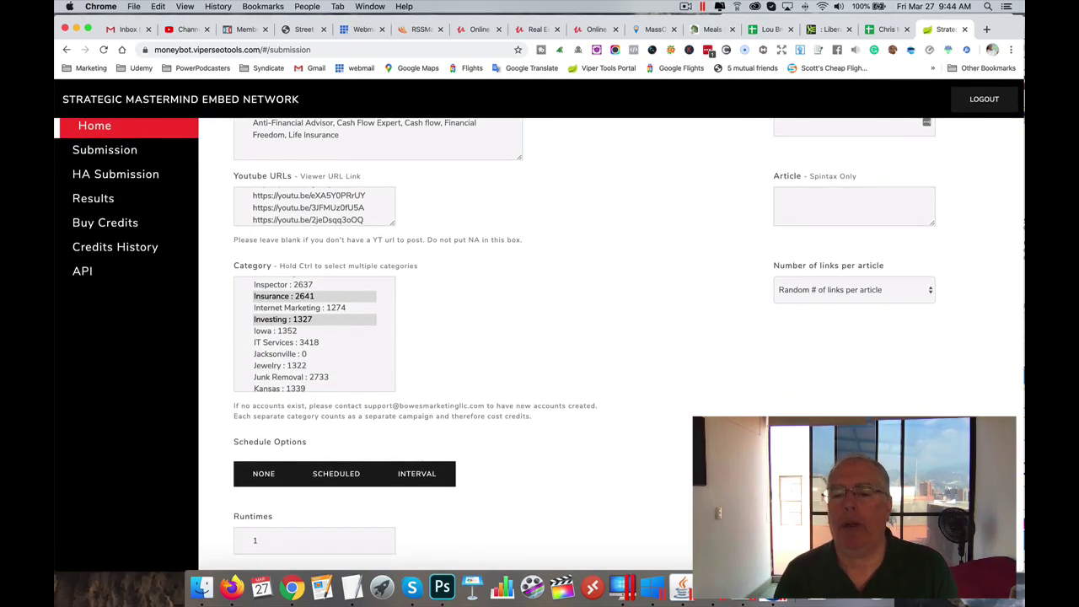
- Switch to the podcast links spreadsheet and inspect the Embed Code and YouTube Embed columns and the Jan 10 row
left_click(885, 29)
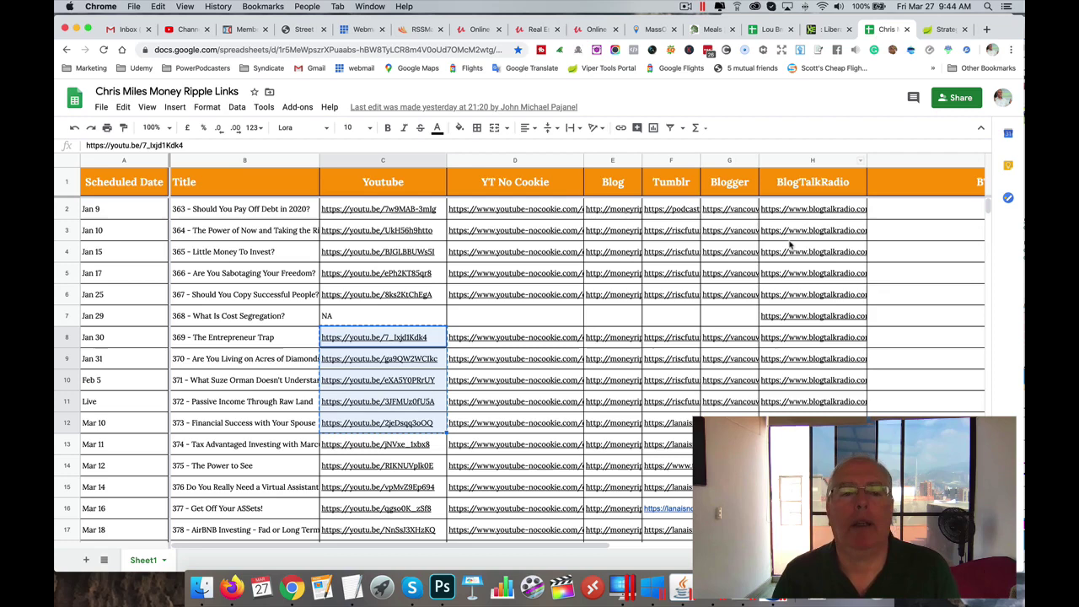
scroll(793, 240, "right", 15)
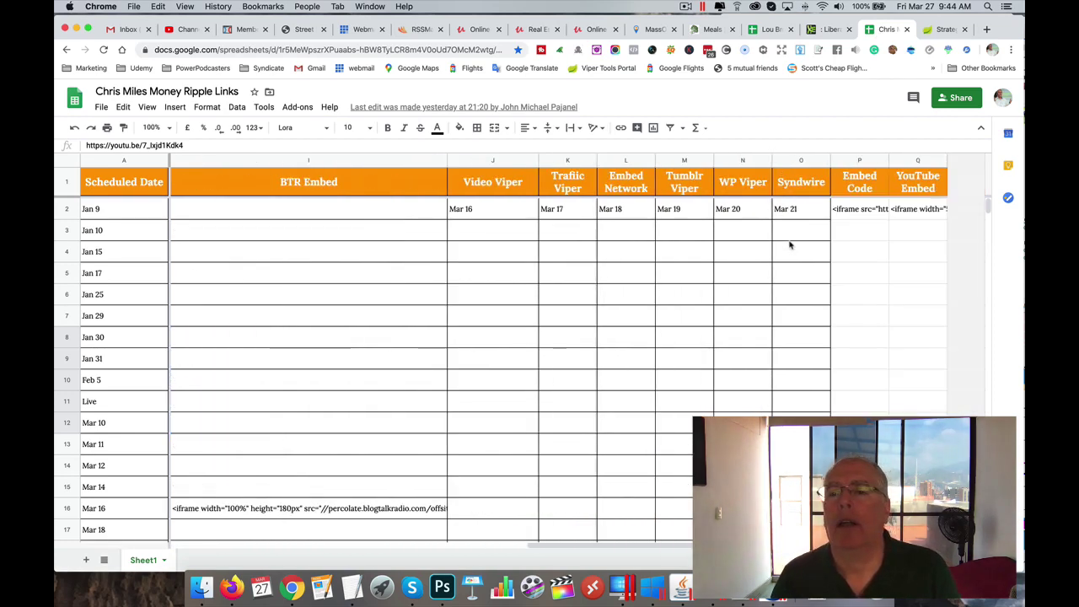
left_click(852, 211)
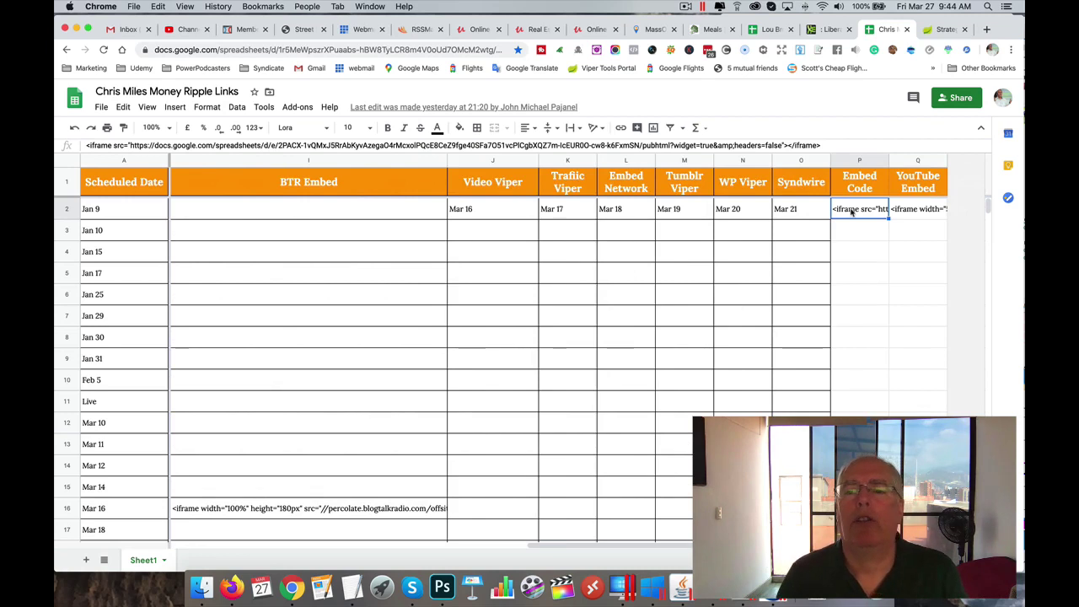
left_click(896, 212)
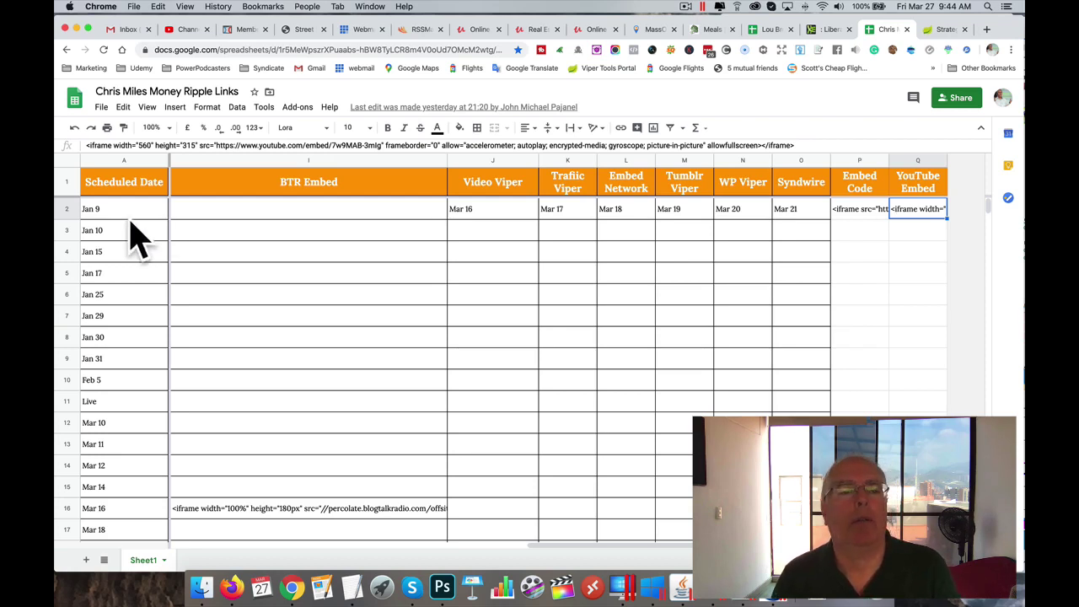
left_click(71, 235)
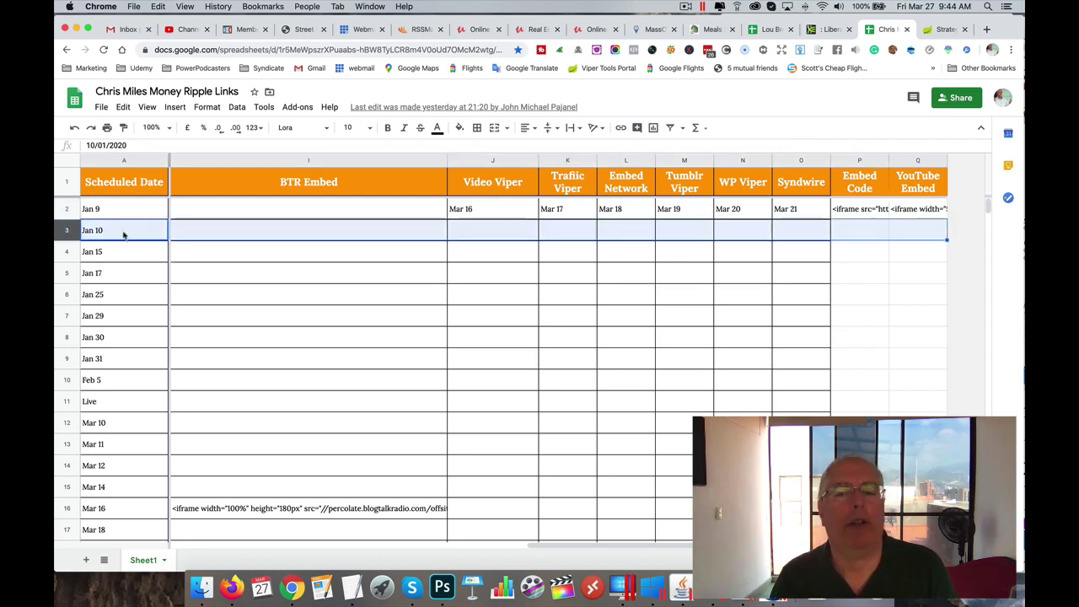
left_click(918, 161)
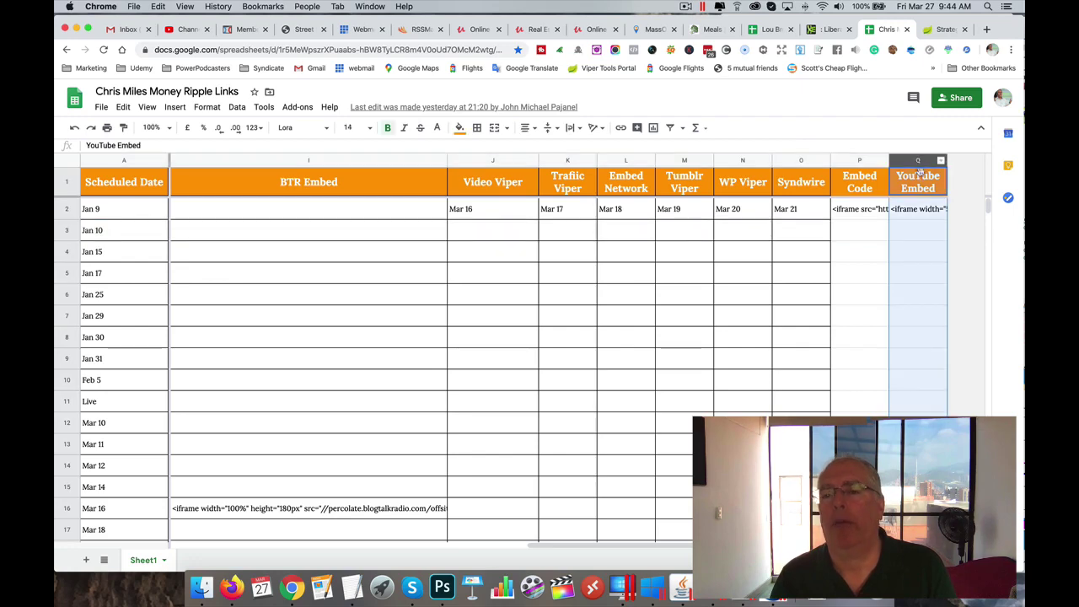
- Highlight the video ID inside the Jan 9 row's YouTube Embed code and find the matching ID location in episode 364's Youtube link
left_click(936, 211)
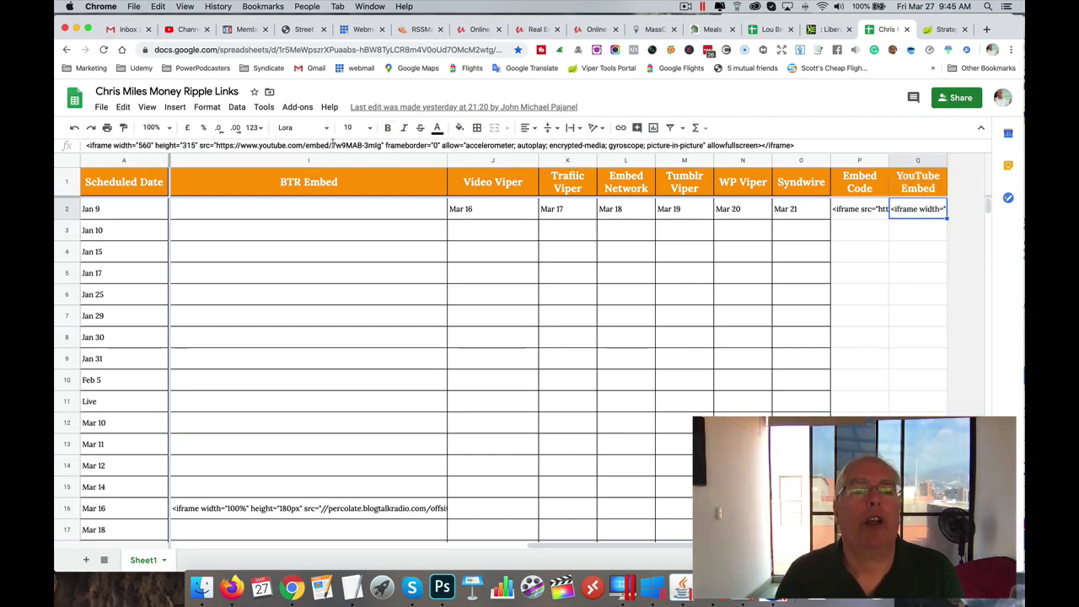
left_click_drag(331, 146, 381, 144)
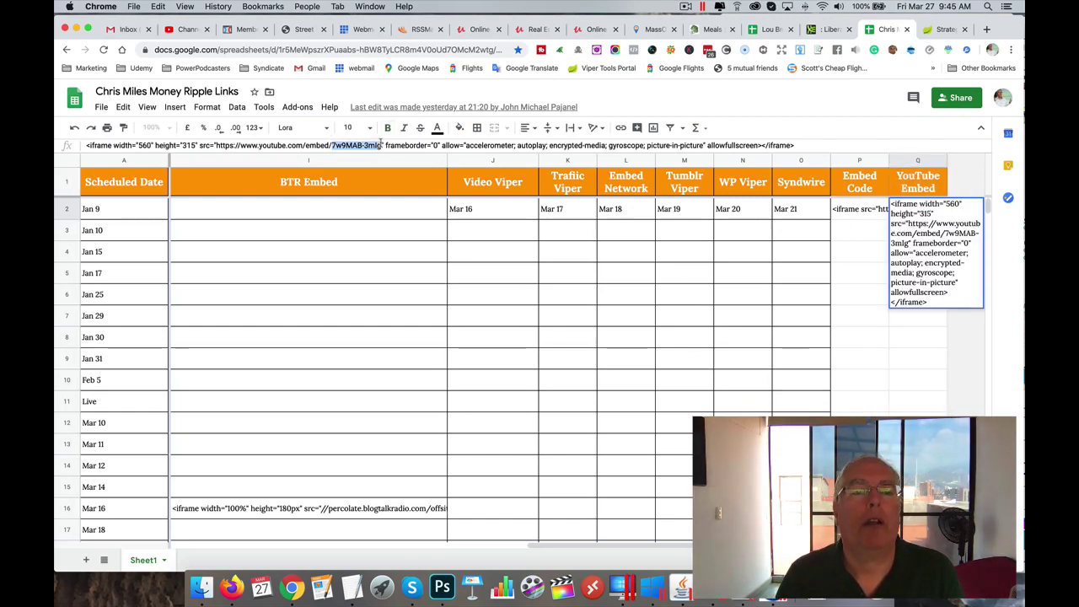
scroll(192, 246, "left", 10)
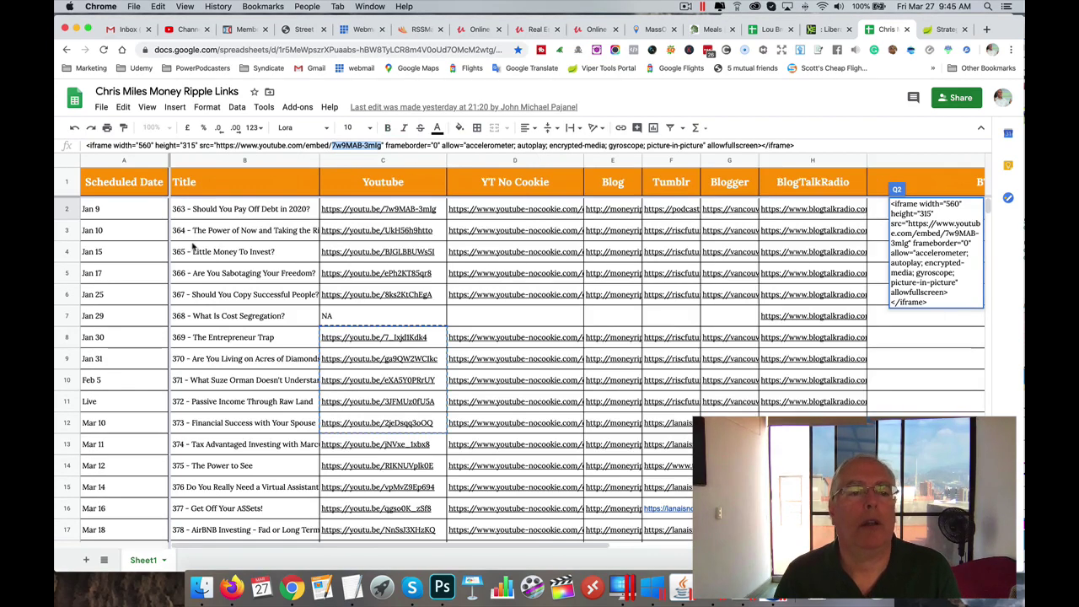
left_click(361, 235)
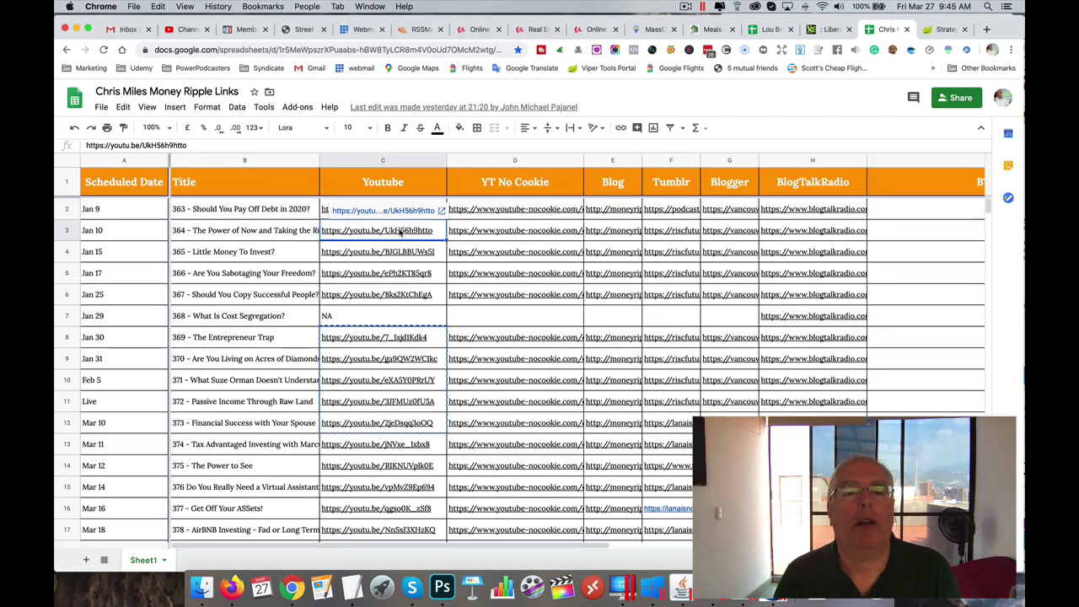
- Highlight the video ID in episode 364's Youtube link and bring up the Jan 9 row's YouTube Embed code for comparison
left_click_drag(143, 145, 188, 147)
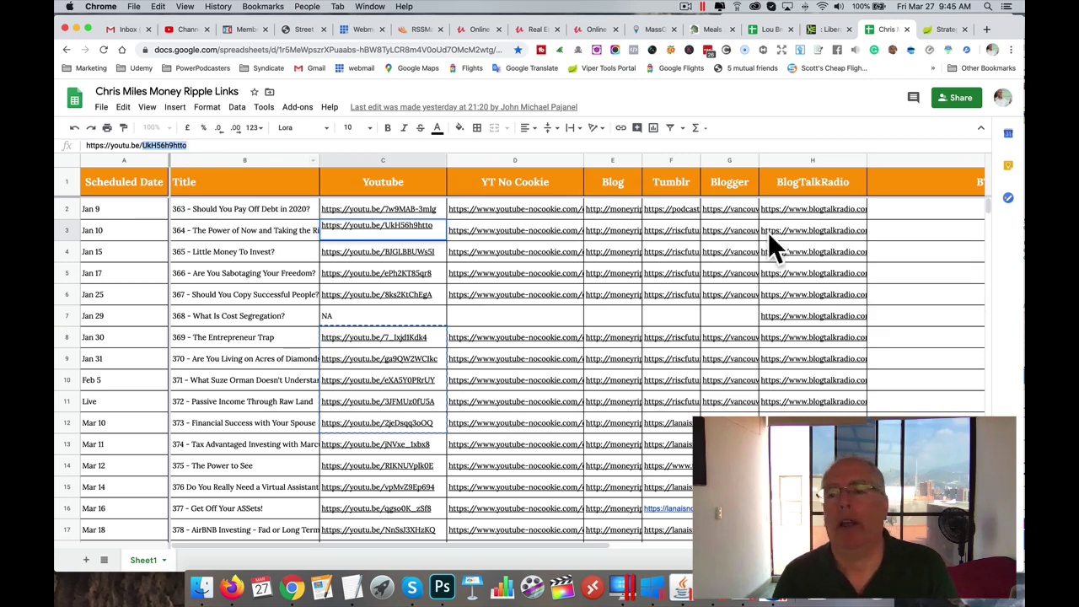
scroll(863, 407, "right", 10)
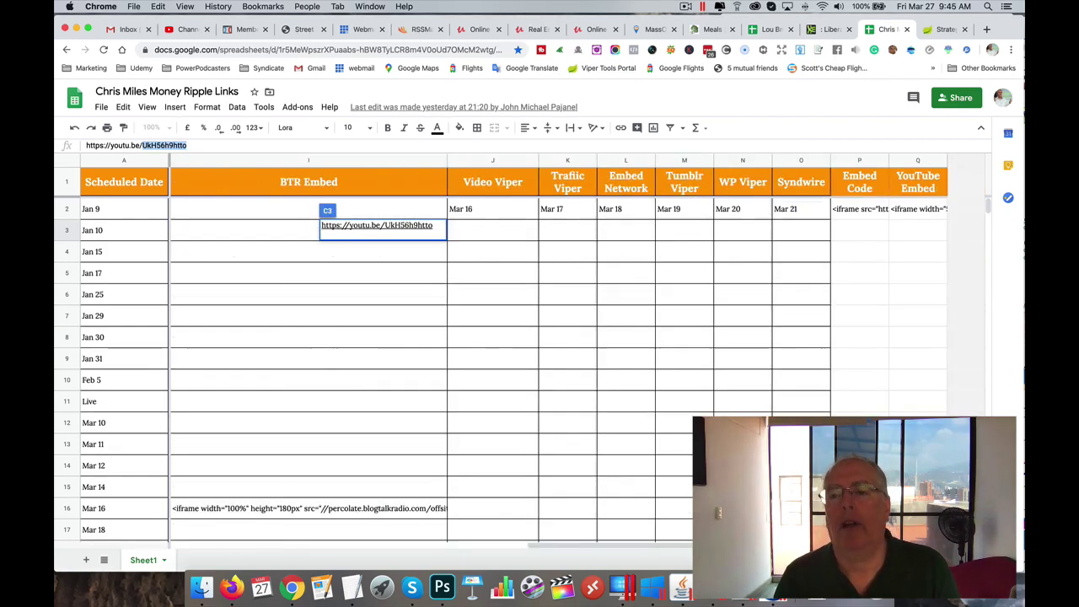
left_click(930, 213)
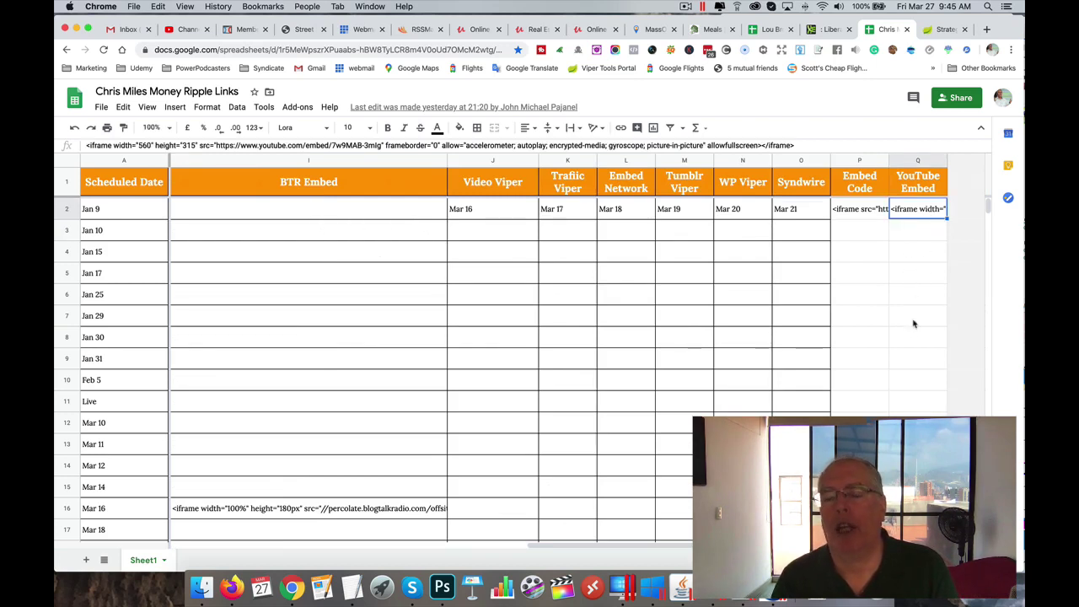
- Enter "ma" in the Jan 10 row's Video Viper cell and "mar 27 2020" in its Embed Network cell
left_click(484, 235)
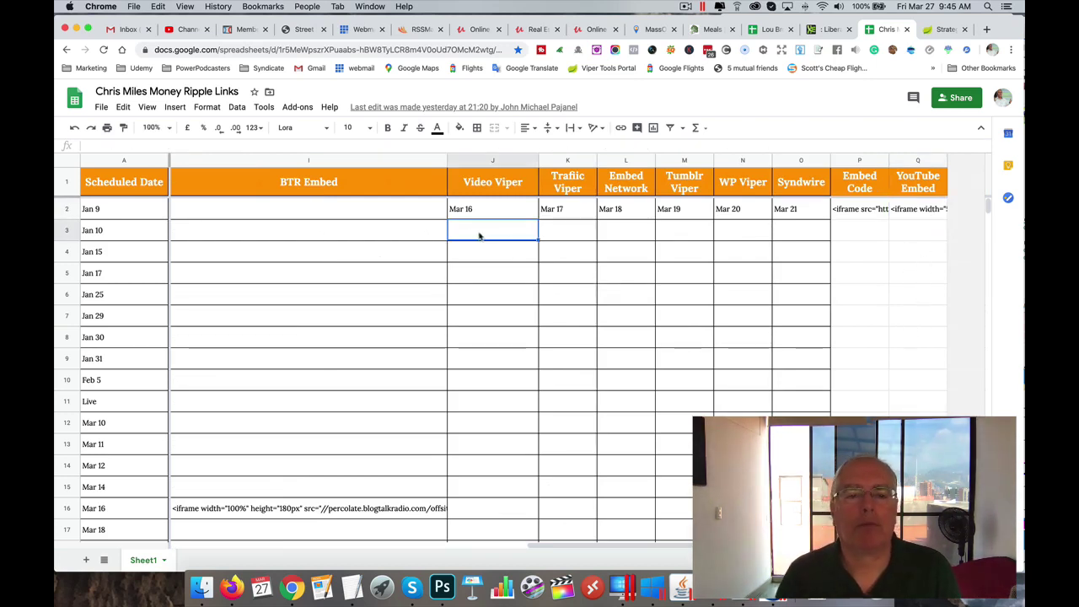
double_click(468, 229)
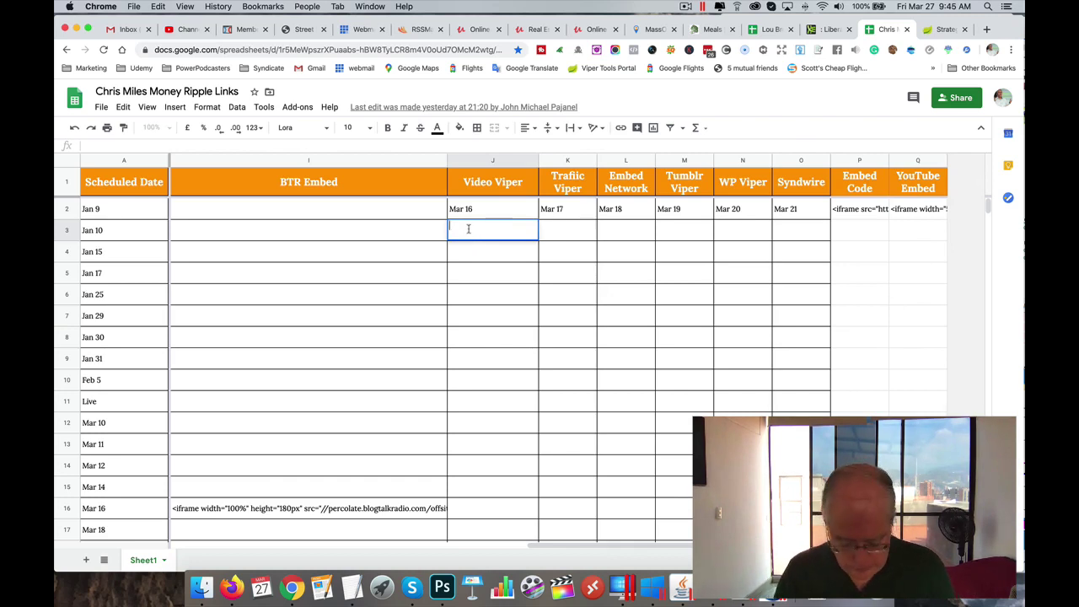
type("ma")
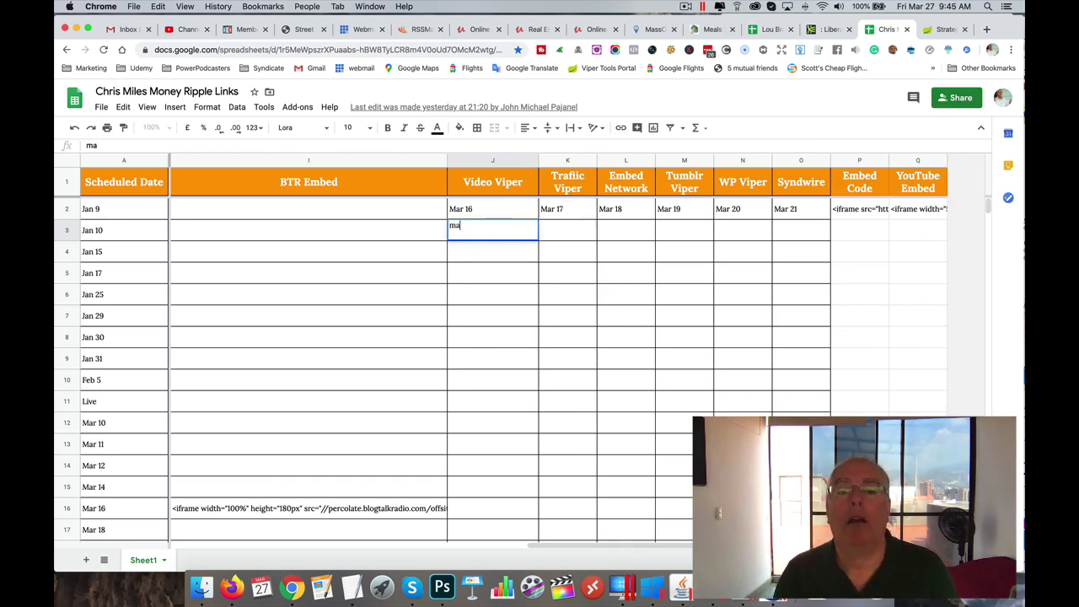
left_click(614, 236)
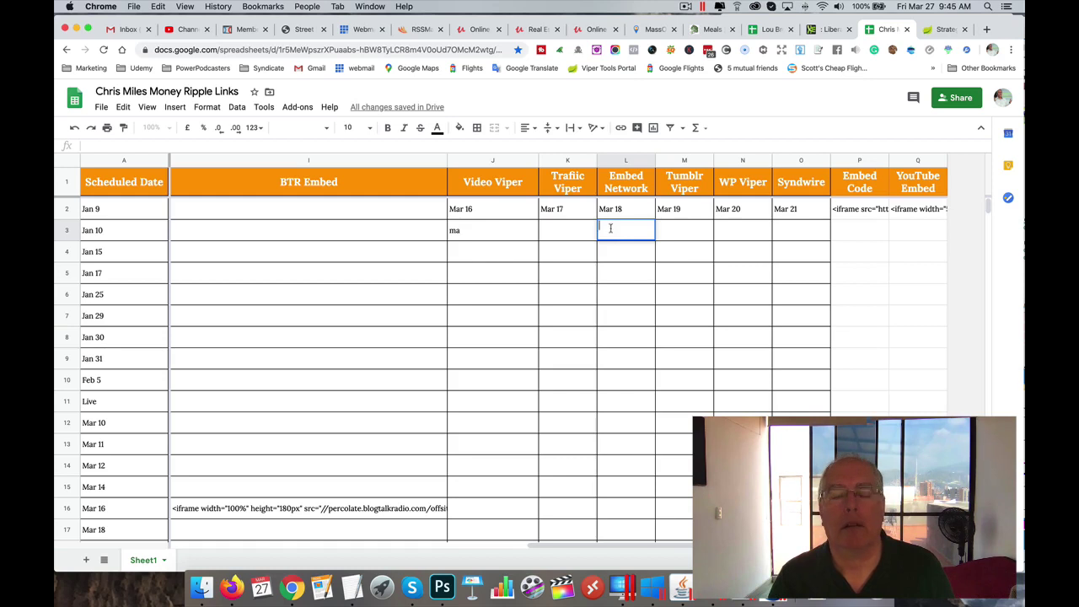
type("mar 2")
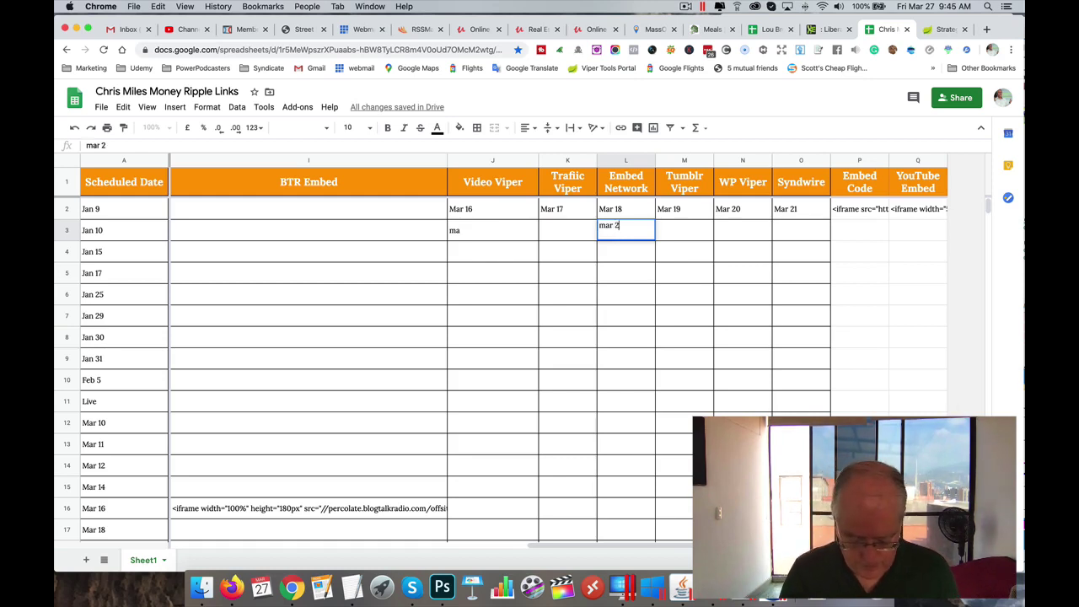
type("7 2020")
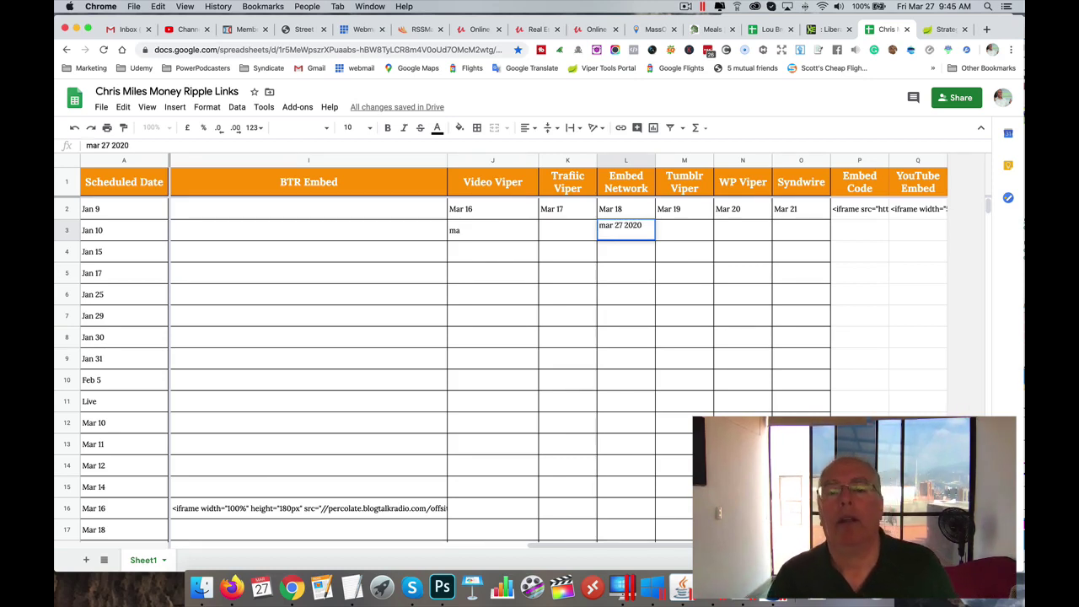
left_click(619, 250)
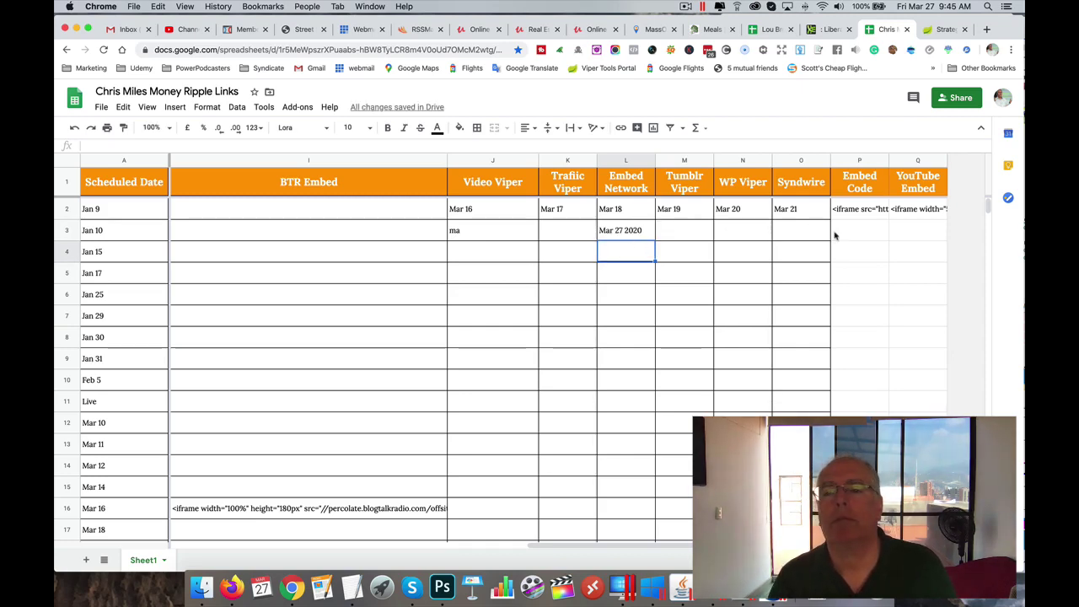
- Copy the Jan 9 row's YouTube Embed code and return to the embed network submission form to review its URLs, keywords and categories
left_click(934, 213)
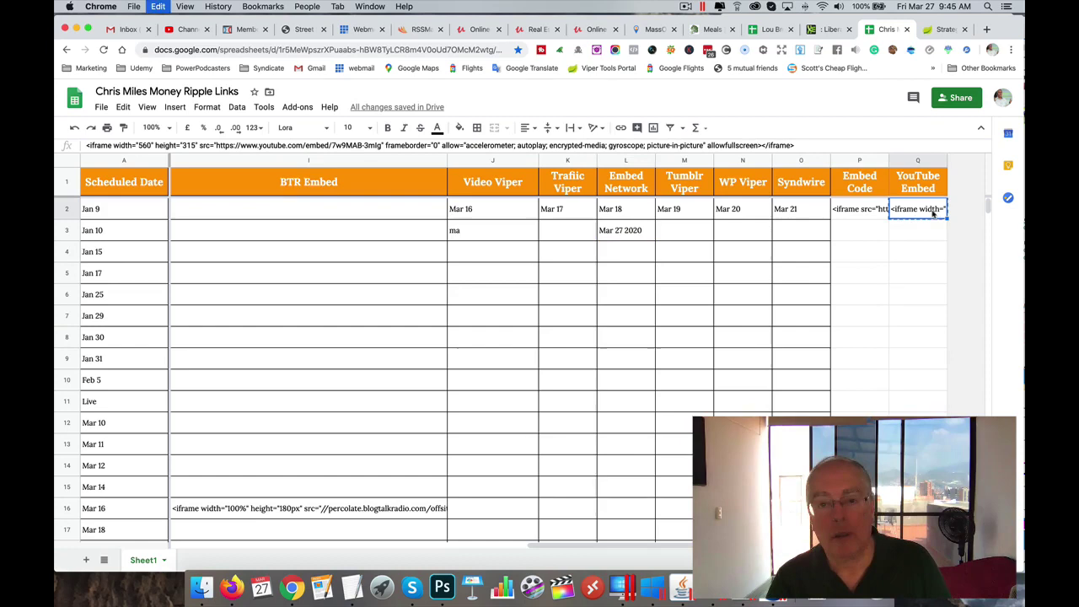
left_click(944, 30)
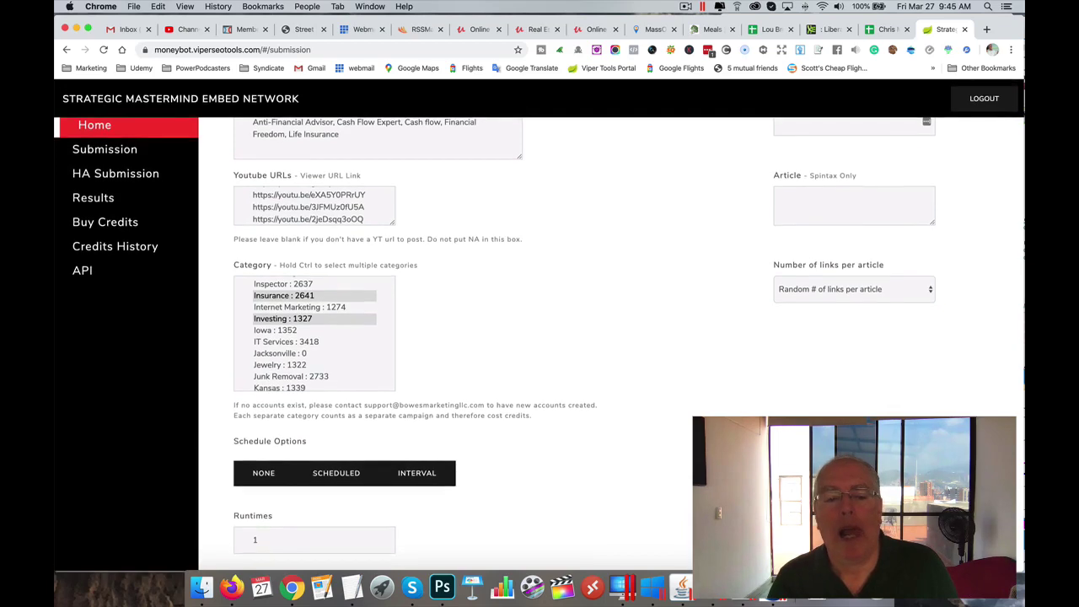
scroll(647, 451, "up", 5)
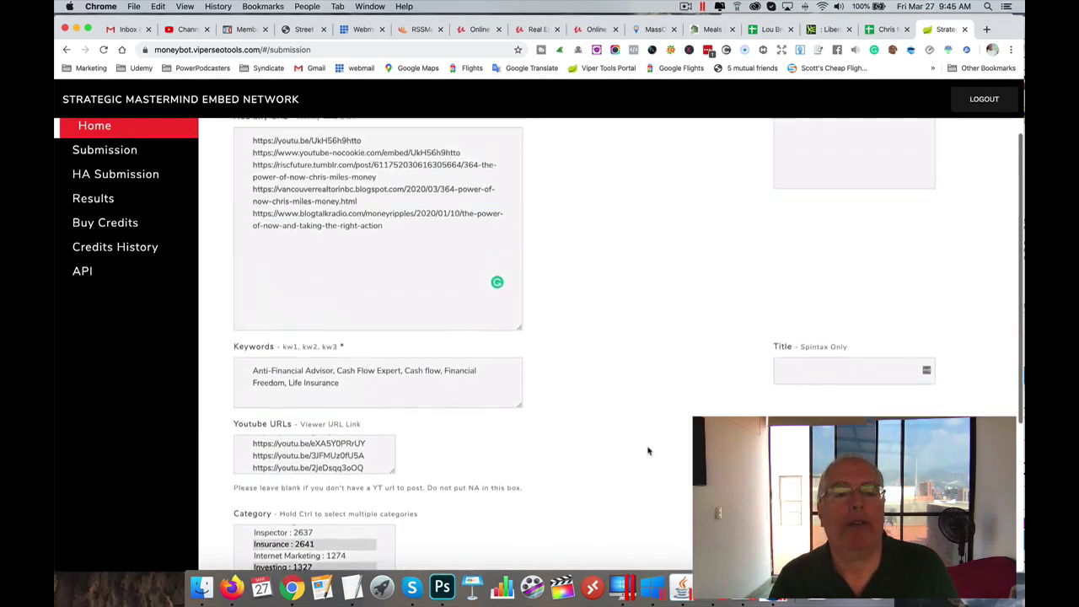
scroll(647, 451, "down", 5)
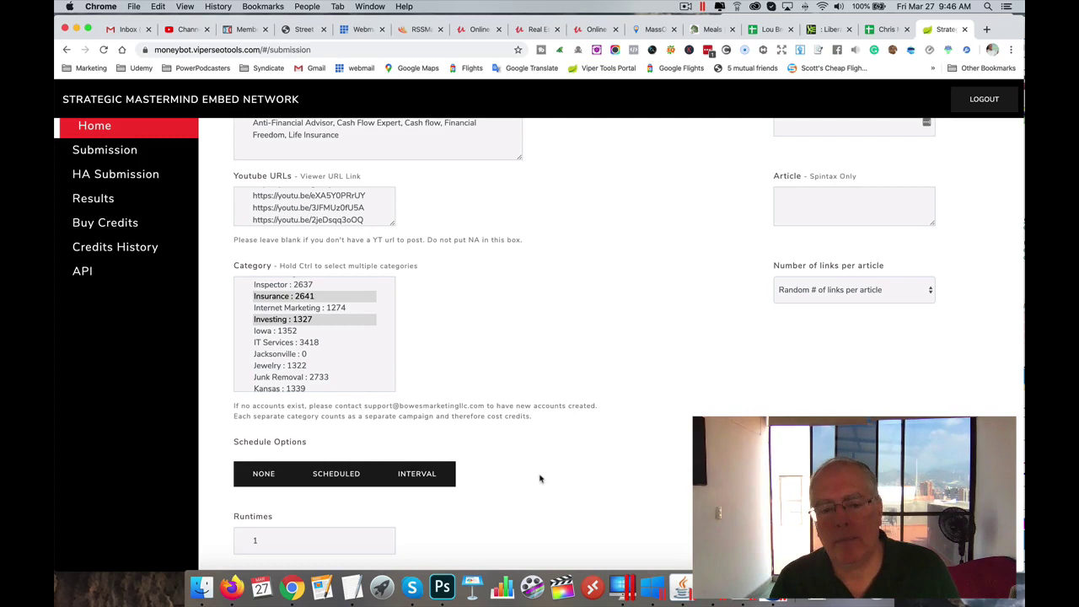
- Look at the Scheduled option, set Schedule Options to None, and submit the campaign
left_click(333, 476)
scroll(470, 474, "down", 2)
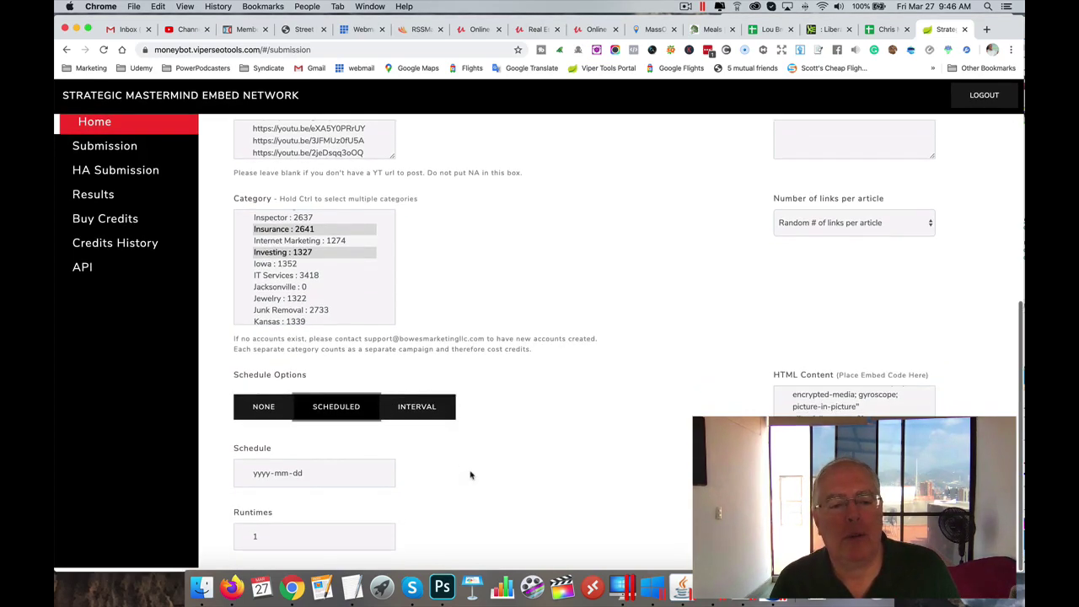
left_click(275, 417)
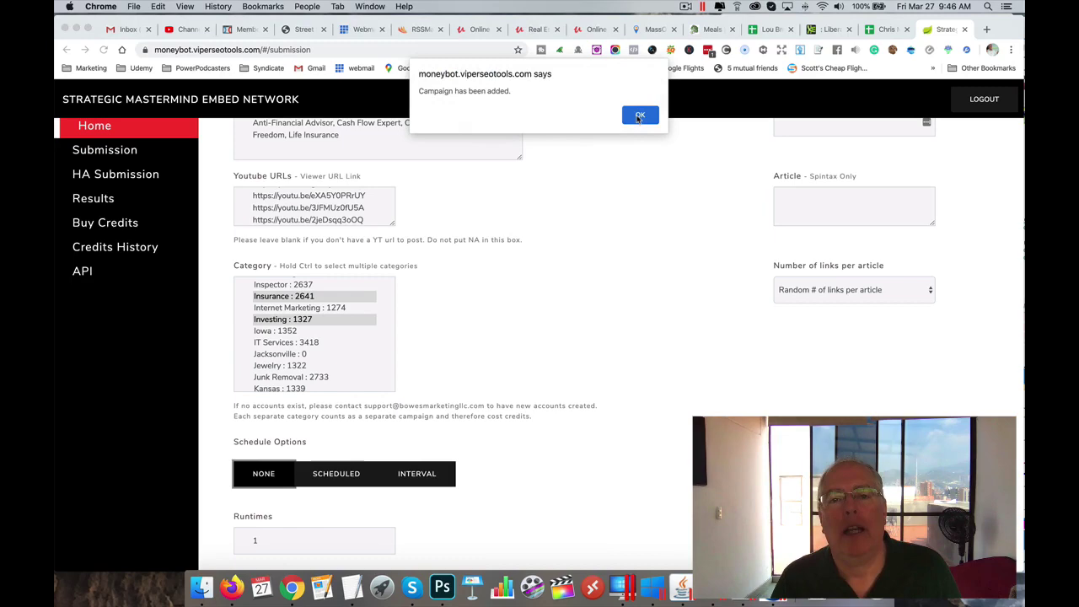
left_click(639, 117)
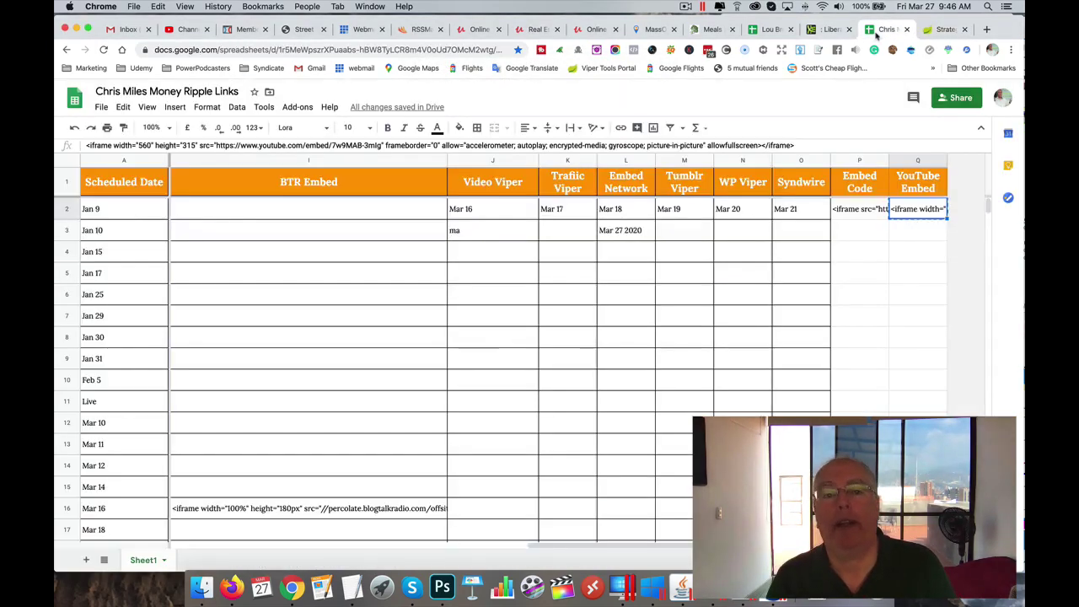
- Switch back to the podcast links spreadsheet and select episode 364's title in the Jan 10 row
left_click(886, 29)
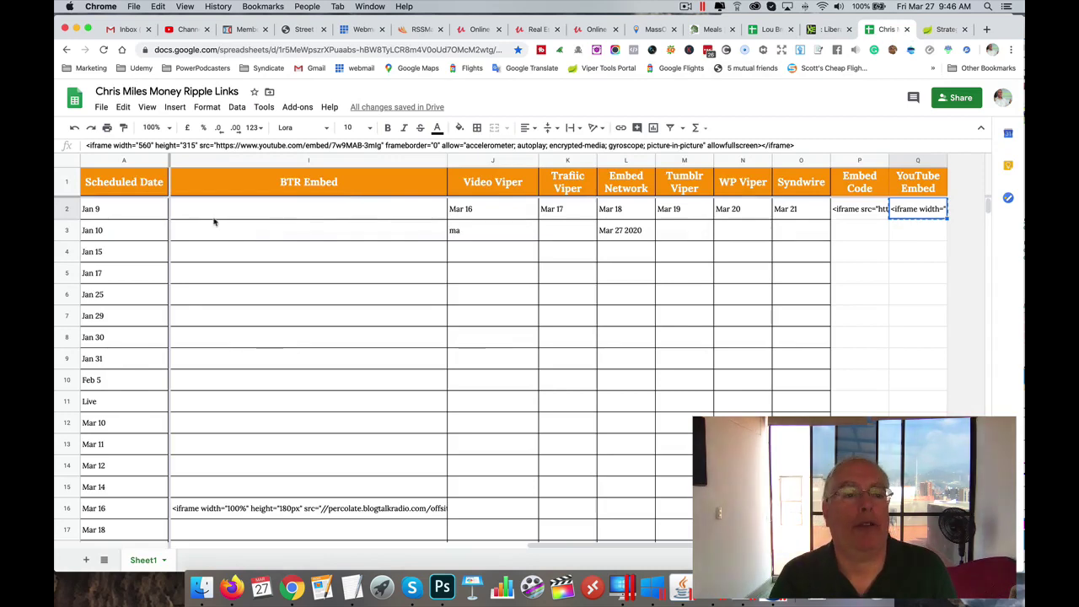
scroll(214, 222, "left", 10)
left_click(180, 232)
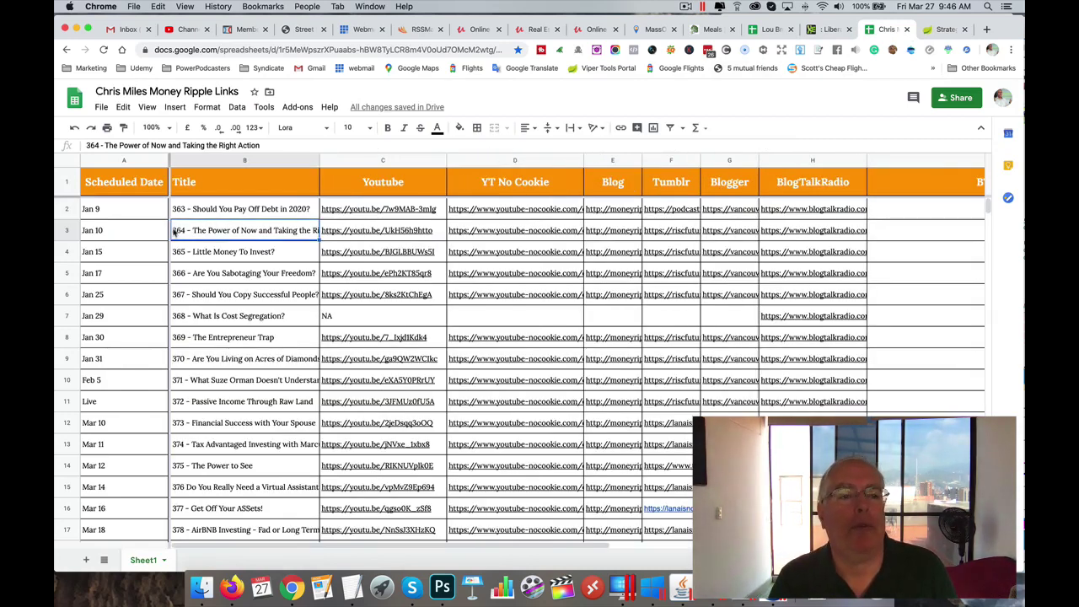